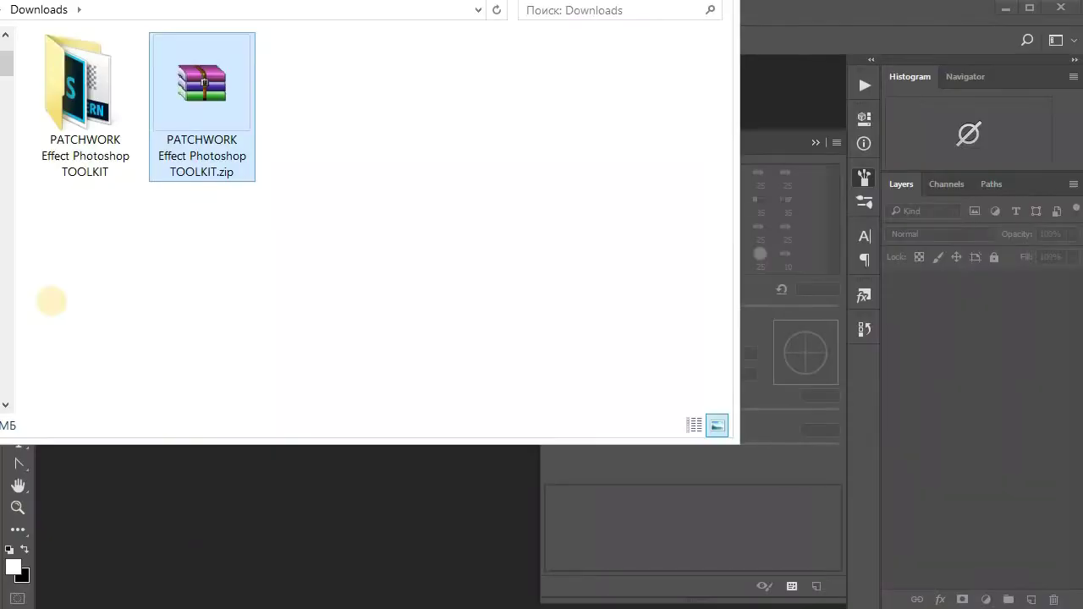
Load the styles, actions, patterns and brushes from the PATCHWORK Effect Photoshop TOOLKIT folder into Photoshop and browse the loaded styles.
{"action": "double_click", "coordinate": [87, 156]}
{"action": "left_click_drag", "start_coordinate": [242, 138], "coordinate": [63, 297]}
{"action": "left_click_drag", "start_coordinate": [127, 516], "coordinate": [147, 556]}
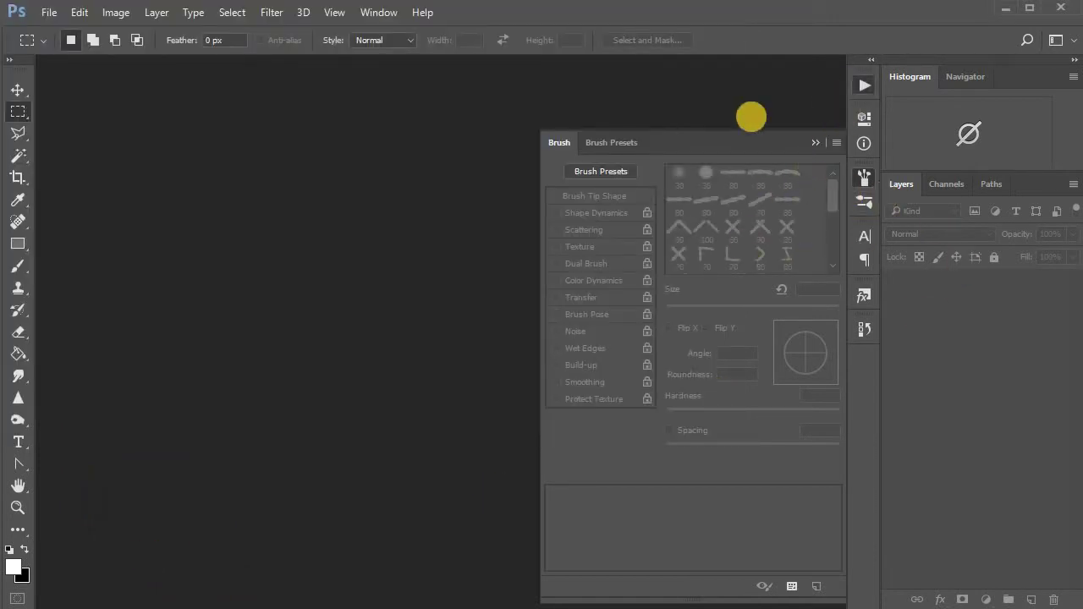
{"action": "left_click", "coordinate": [862, 296]}
{"action": "scroll", "coordinate": [805, 466], "scroll_direction": "down", "scroll_amount": 10}
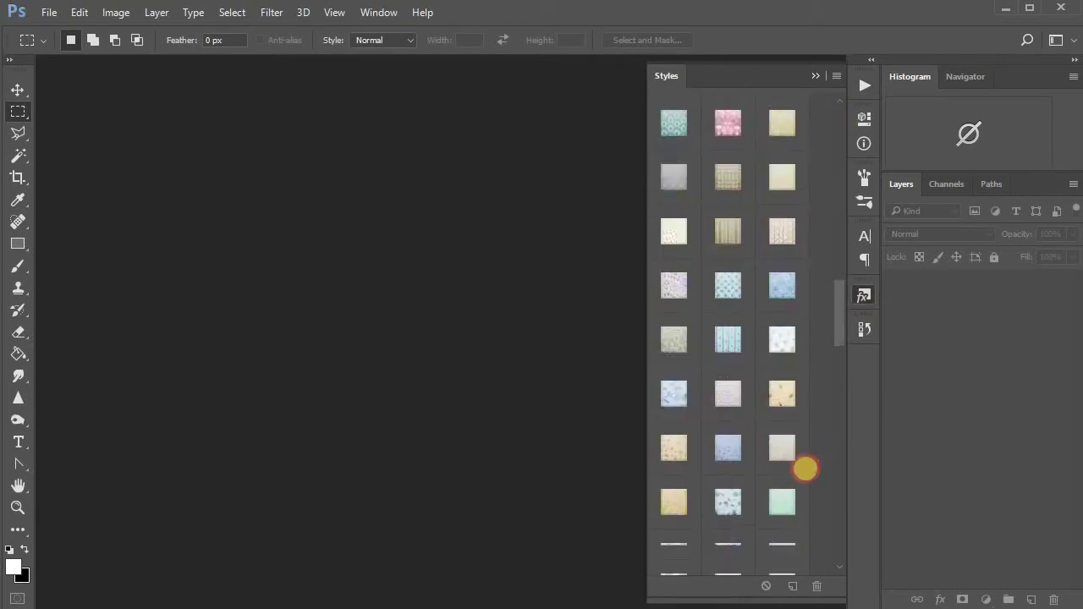
{"action": "scroll", "coordinate": [829, 428], "scroll_direction": "up", "scroll_amount": 5}
{"action": "scroll", "coordinate": [788, 99], "scroll_direction": "up", "scroll_amount": 5}
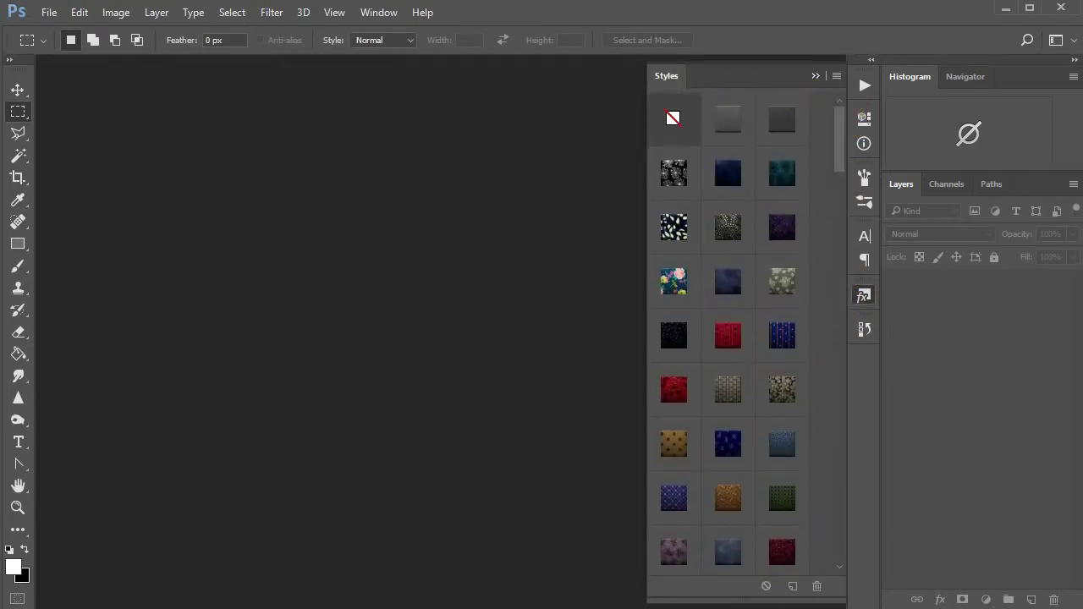
Open the _QUICK START PATCHWORK.psd template from the toolkit folder in Photoshop.
{"action": "left_click_drag", "start_coordinate": [169, 142], "coordinate": [135, 297]}
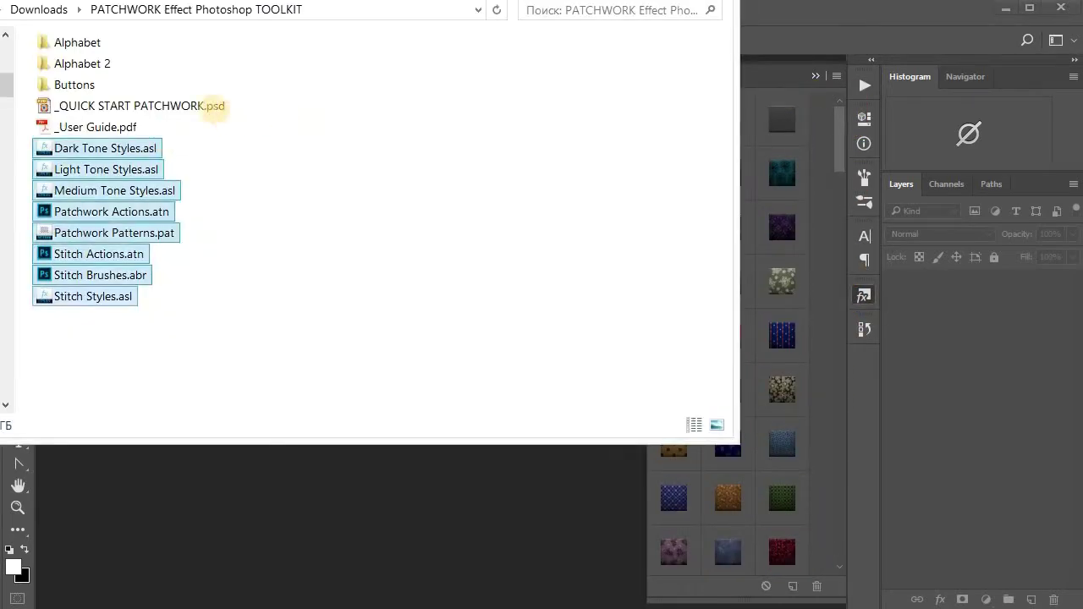
{"action": "left_click_drag", "start_coordinate": [215, 108], "coordinate": [266, 497]}
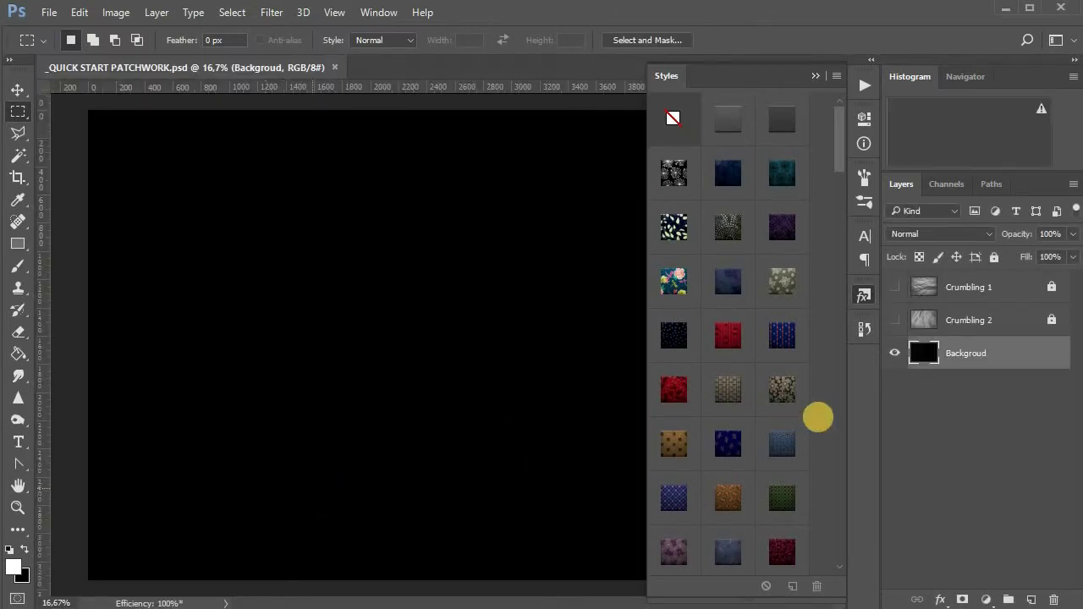
Add a white text layer reading "ANY TEXT" in the Yikes! font at 146 pt, centre-aligned.
{"action": "left_click", "coordinate": [307, 346]}
{"action": "type", "text": "ANY TEXT"}
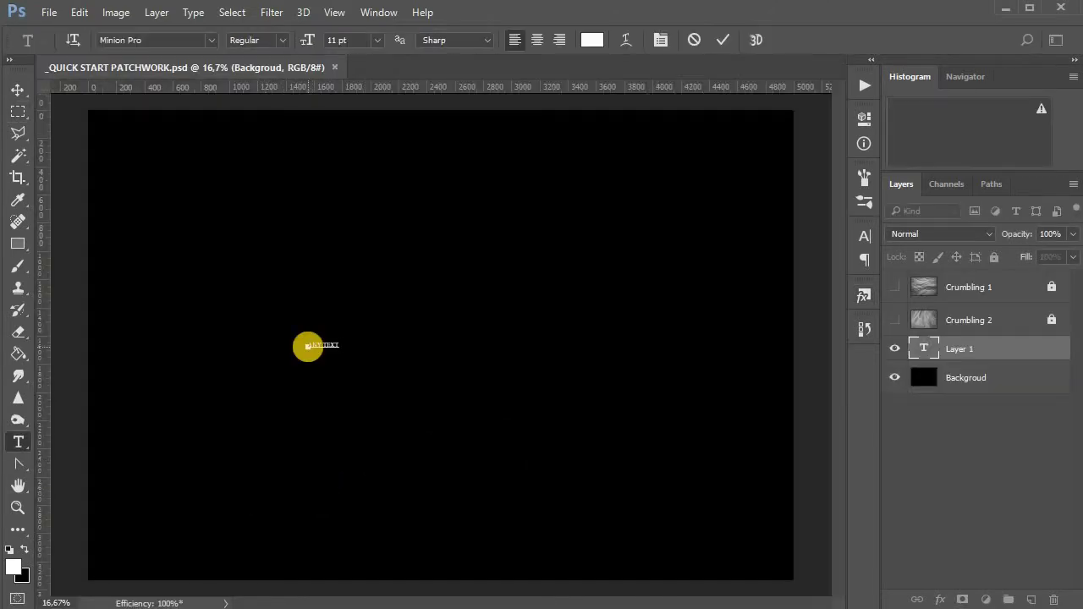
{"action": "key", "text": "ctrl+a"}
{"action": "left_click_drag", "start_coordinate": [306, 41], "coordinate": [422, 36]}
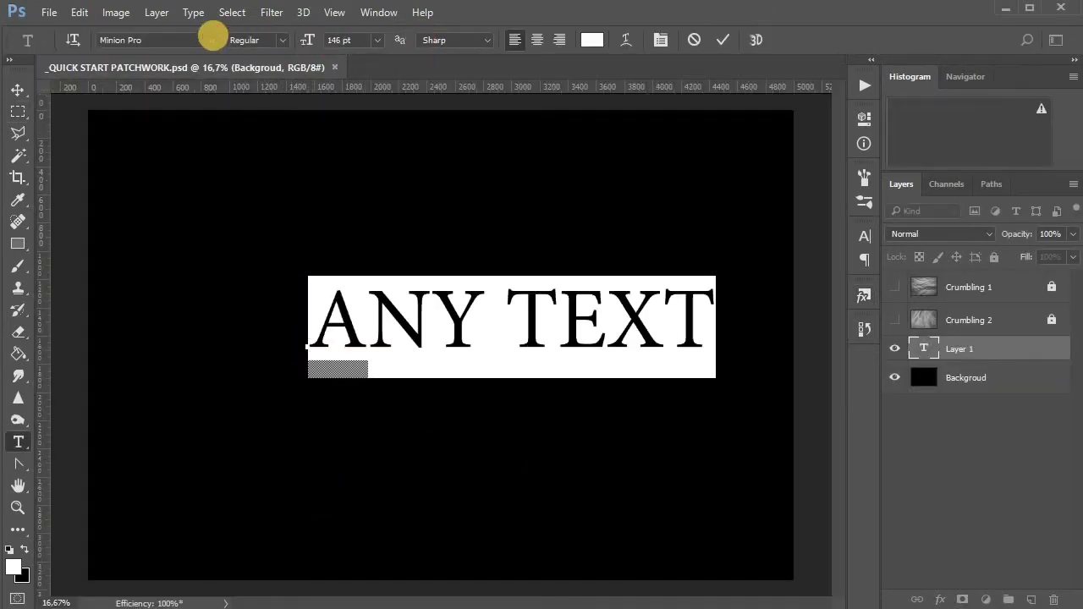
{"action": "left_click", "coordinate": [212, 39]}
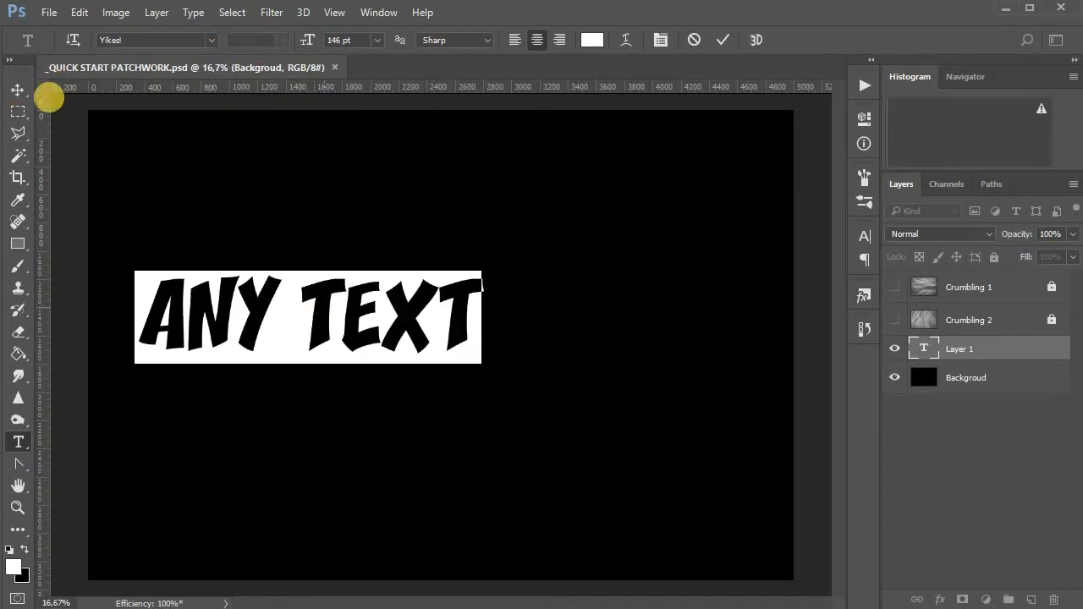
Move the text to the middle of the canvas and scale it up to span most of its width.
{"action": "left_click", "coordinate": [18, 90]}
{"action": "left_click_drag", "start_coordinate": [315, 297], "coordinate": [441, 320]}
{"action": "left_click_drag", "start_coordinate": [615, 300], "coordinate": [719, 230]}
{"action": "key", "text": "Return"}
Run the Crystal Big patchwork action on the Backgroud layer.
{"action": "left_click", "coordinate": [930, 378]}
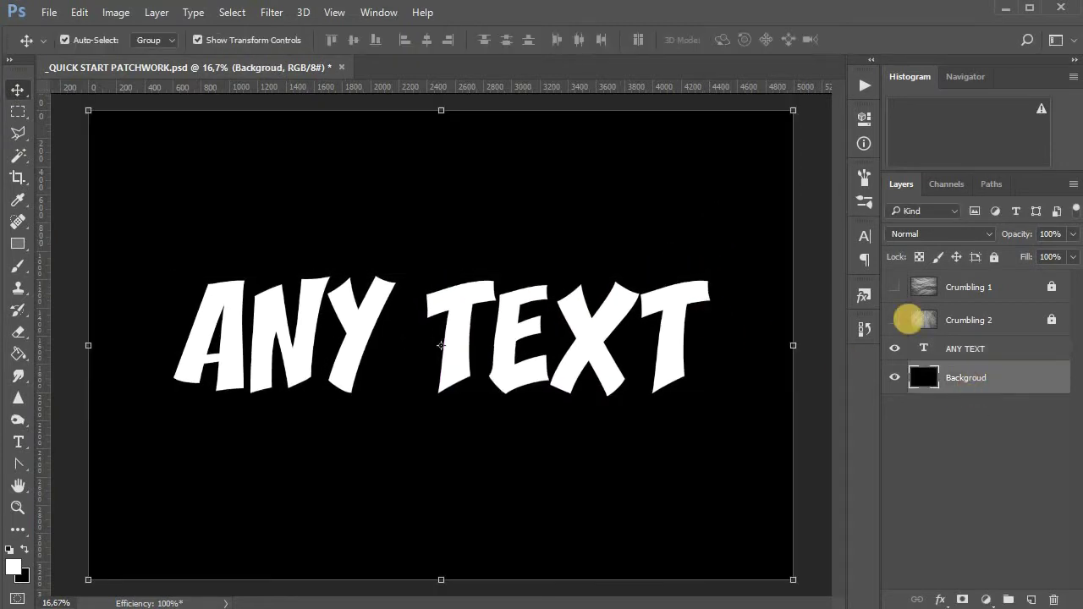
{"action": "left_click", "coordinate": [864, 85]}
{"action": "left_click", "coordinate": [584, 217]}
{"action": "left_click", "coordinate": [742, 587]}
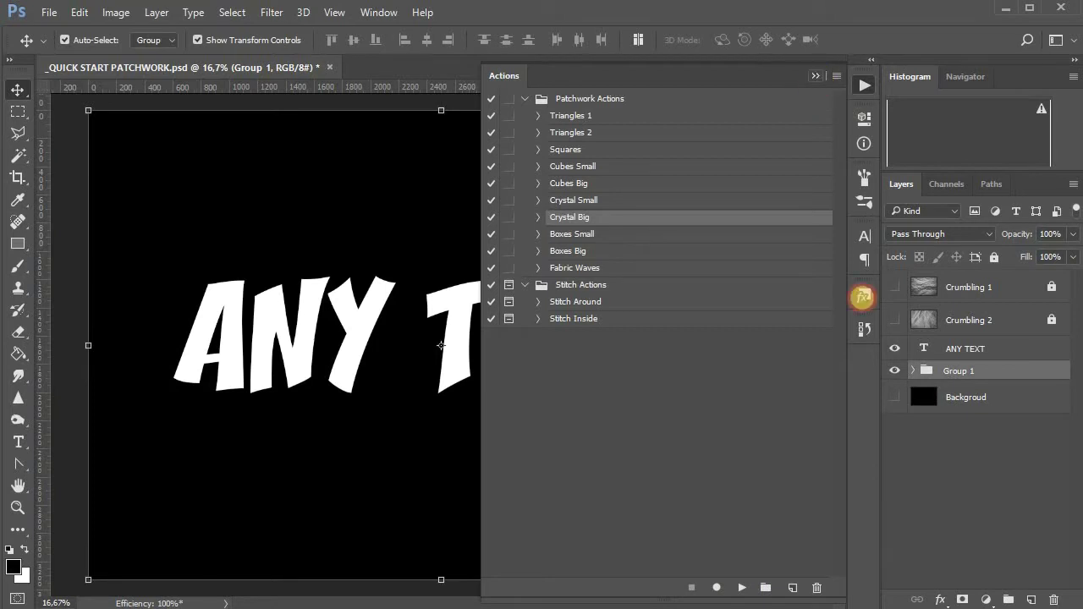
Expand Group 1 and apply the dark navy fabric style to its uppermost patch layer.
{"action": "left_click", "coordinate": [905, 364]}
{"action": "left_click", "coordinate": [913, 369]}
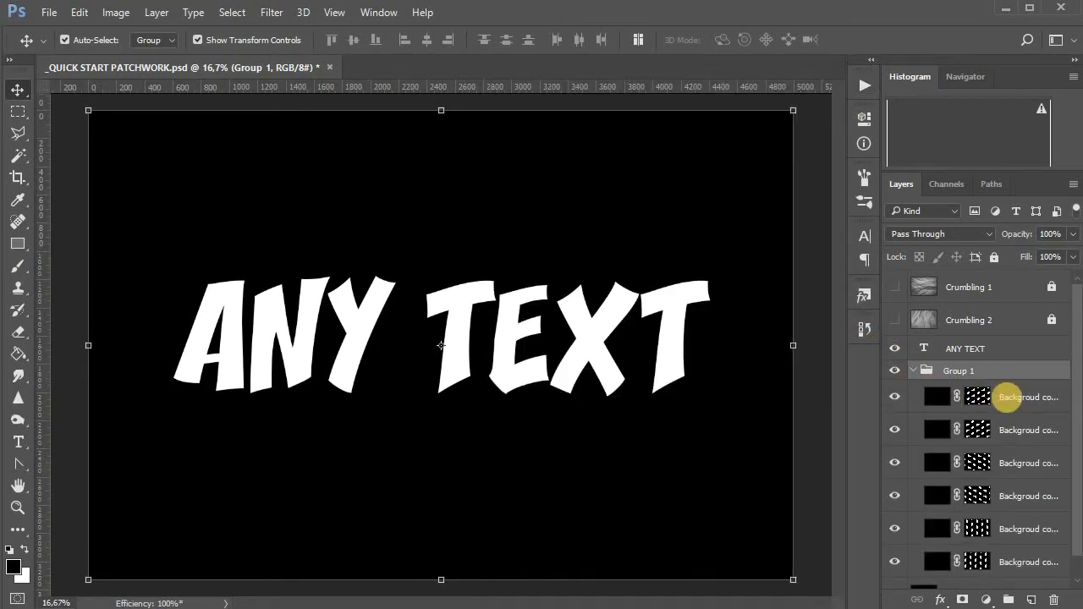
{"action": "left_click", "coordinate": [937, 396]}
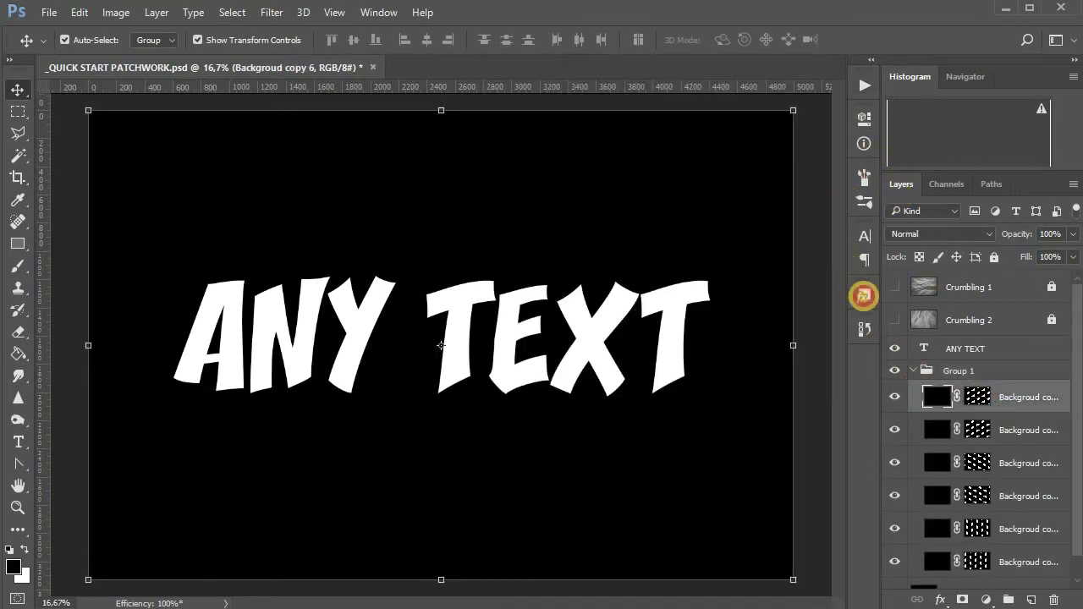
{"action": "left_click", "coordinate": [864, 294]}
{"action": "scroll", "coordinate": [761, 211], "scroll_direction": "down", "scroll_amount": 2}
{"action": "left_click_drag", "start_coordinate": [846, 151], "coordinate": [817, 85]}
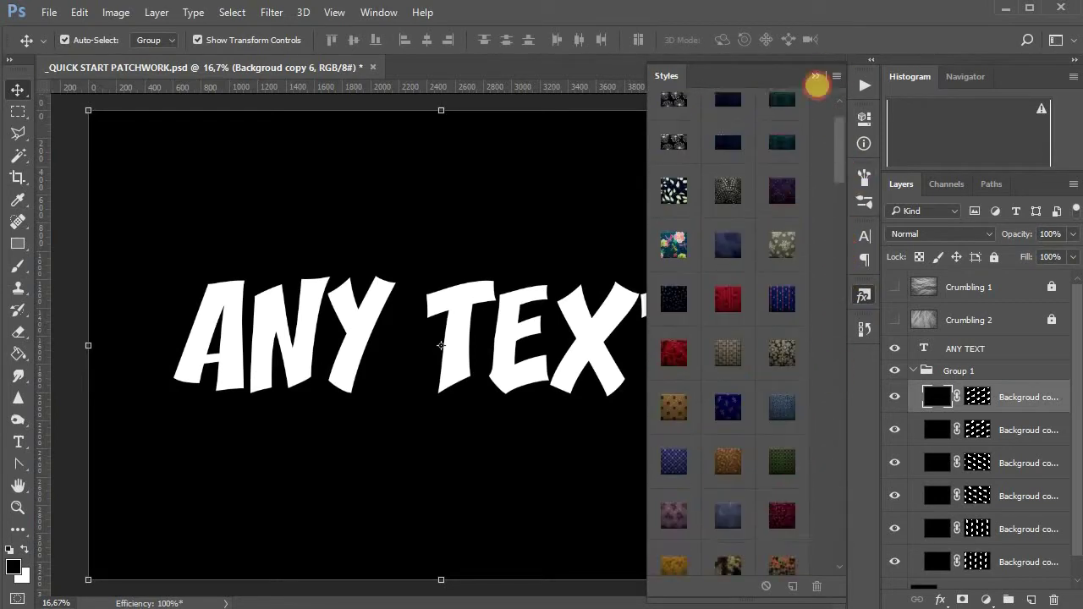
{"action": "left_click", "coordinate": [727, 173]}
Apply the dark teal fabric style to the second patch layer and the muted indigo style to the third.
{"action": "left_click", "coordinate": [998, 539]}
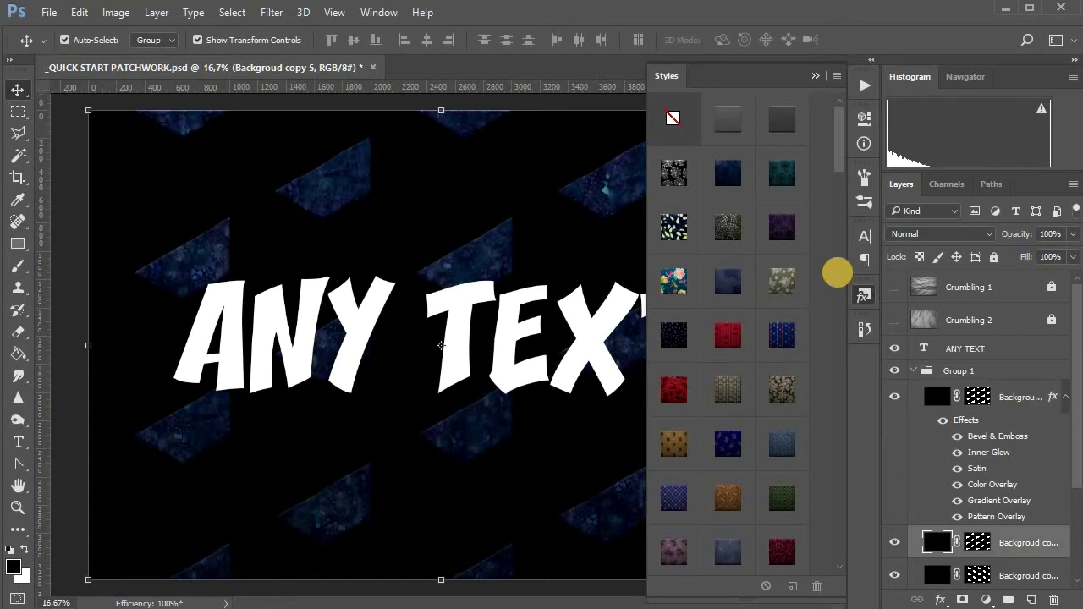
{"action": "left_click", "coordinate": [782, 175]}
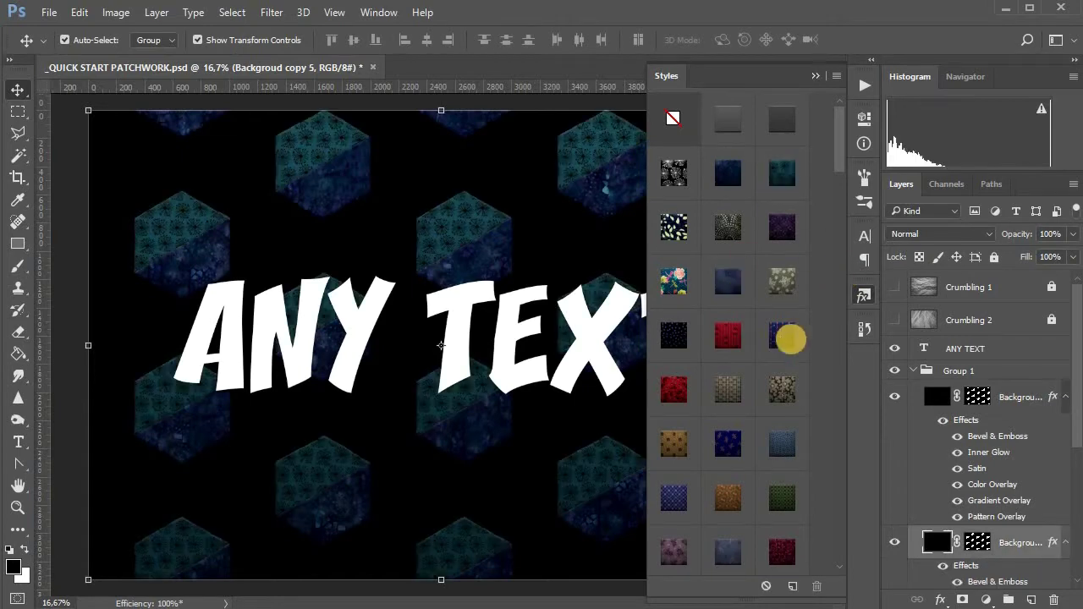
{"action": "scroll", "coordinate": [1022, 491], "scroll_direction": "down", "scroll_amount": 5}
{"action": "left_click", "coordinate": [1022, 443]}
{"action": "left_click", "coordinate": [727, 282]}
Apply the cream and grey floral fabric style to the fourth patch layer in Group 1.
{"action": "scroll", "coordinate": [1019, 474], "scroll_direction": "down", "scroll_amount": 3}
{"action": "left_click", "coordinate": [1019, 474]}
{"action": "left_click", "coordinate": [673, 336]}
{"action": "scroll", "coordinate": [979, 418], "scroll_direction": "down", "scroll_amount": 3}
{"action": "left_click", "coordinate": [785, 279]}
Apply a slate-blue fabric style to the fifth patch layer and the dark blue motif style to the lowest one.
{"action": "left_click", "coordinate": [1019, 507]}
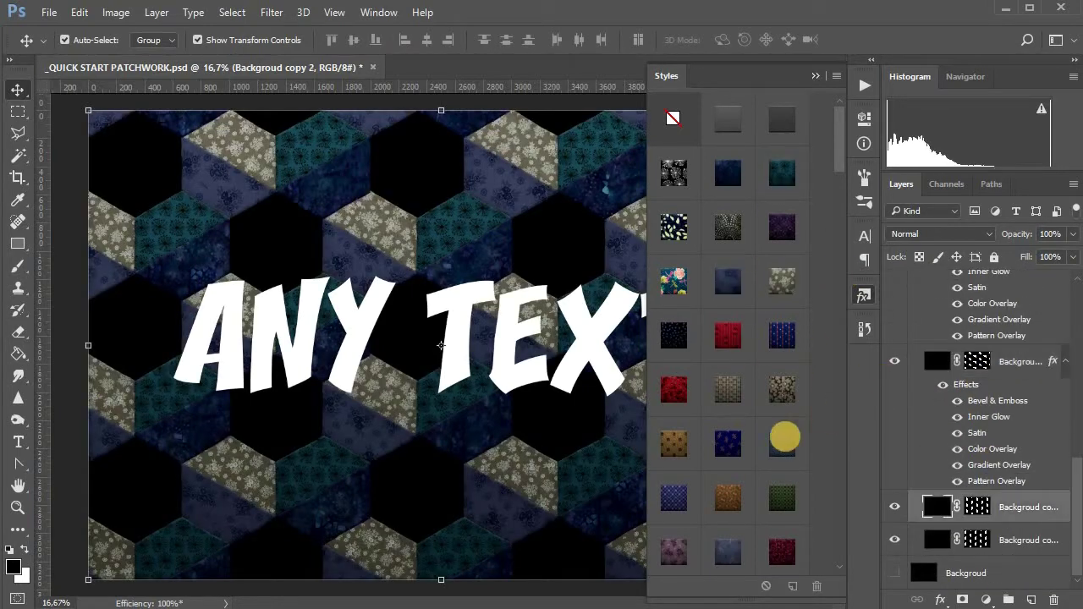
{"action": "left_click", "coordinate": [783, 442]}
{"action": "scroll", "coordinate": [778, 496], "scroll_direction": "down", "scroll_amount": 2}
{"action": "left_click", "coordinate": [727, 458]}
{"action": "scroll", "coordinate": [960, 449], "scroll_direction": "down", "scroll_amount": 3}
{"action": "left_click", "coordinate": [1015, 540]}
{"action": "left_click", "coordinate": [728, 350]}
Replace the second patch layer's style with the beige woven fabric style.
{"action": "scroll", "coordinate": [993, 479], "scroll_direction": "up", "scroll_amount": 10}
{"action": "scroll", "coordinate": [993, 479], "scroll_direction": "down", "scroll_amount": 1}
{"action": "left_click", "coordinate": [996, 461]}
{"action": "left_click", "coordinate": [777, 312]}
{"action": "left_click", "coordinate": [727, 298]}
Toggle the visibility of the patch layers in Group 1 to examine which pieces of the pattern each one covers.
{"action": "scroll", "coordinate": [922, 338], "scroll_direction": "down", "scroll_amount": 10}
{"action": "left_click", "coordinate": [895, 314]}
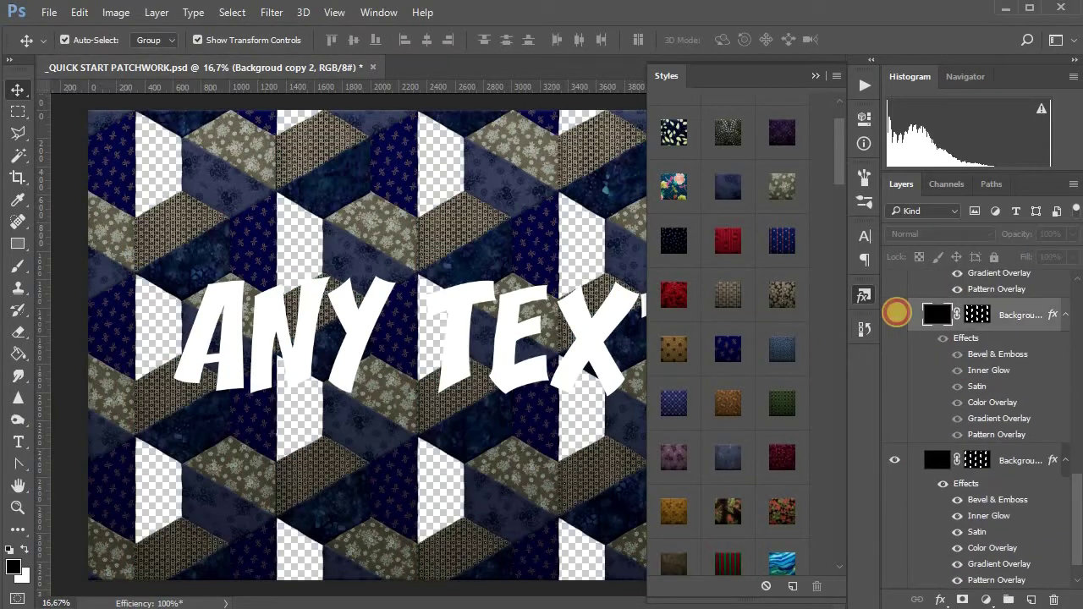
{"action": "left_click", "coordinate": [895, 314]}
{"action": "scroll", "coordinate": [895, 334], "scroll_direction": "up", "scroll_amount": 3}
{"action": "left_click", "coordinate": [895, 336]}
{"action": "scroll", "coordinate": [893, 329], "scroll_direction": "up", "scroll_amount": 3}
{"action": "left_click", "coordinate": [893, 320]}
{"action": "scroll", "coordinate": [894, 330], "scroll_direction": "up", "scroll_amount": 3}
{"action": "left_click", "coordinate": [894, 373]}
{"action": "scroll", "coordinate": [922, 385], "scroll_direction": "up", "scroll_amount": 4}
{"action": "left_click", "coordinate": [894, 391]}
Replace the uppermost patch layer's style with the slate-blue fabric style.
{"action": "left_click", "coordinate": [1011, 392]}
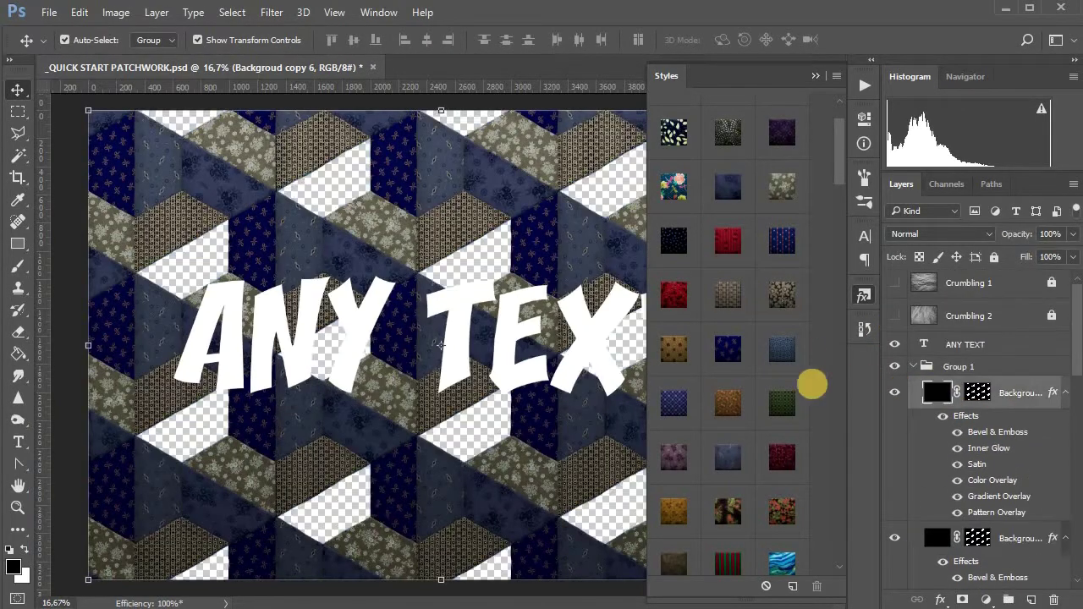
{"action": "scroll", "coordinate": [766, 394], "scroll_direction": "down", "scroll_amount": 1}
{"action": "left_click", "coordinate": [731, 416]}
Apply the Dark 14 blue motif style to the third patch layer, undoing its accidental use on the uppermost layer.
{"action": "scroll", "coordinate": [905, 364], "scroll_direction": "down", "scroll_amount": 7}
{"action": "left_click", "coordinate": [895, 353]}
{"action": "left_click", "coordinate": [894, 354]}
{"action": "left_click", "coordinate": [729, 307]}
{"action": "key", "text": "ctrl+z"}
{"action": "left_click", "coordinate": [1001, 354]}
{"action": "left_click", "coordinate": [732, 306]}
Replace the lowest patch layer's style with the blue denim fabric style.
{"action": "scroll", "coordinate": [899, 508], "scroll_direction": "down", "scroll_amount": 5}
{"action": "left_click", "coordinate": [896, 514]}
{"action": "left_click", "coordinate": [896, 514]}
{"action": "left_click", "coordinate": [893, 460]}
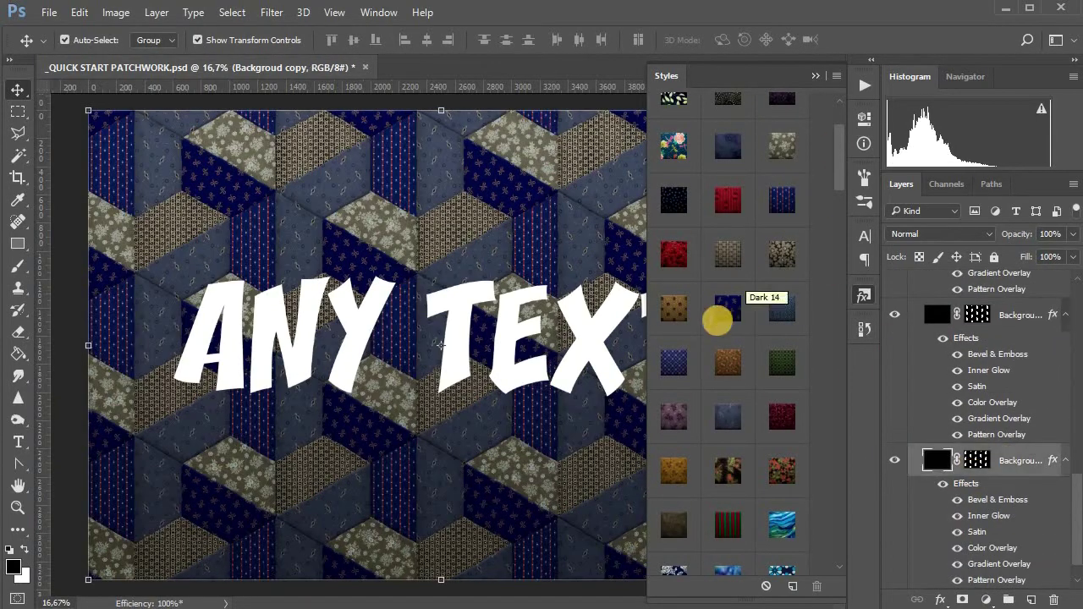
{"action": "scroll", "coordinate": [716, 316], "scroll_direction": "down", "scroll_amount": 5}
Replace the second patch layer's style with the black and beige floral fabric style.
{"action": "key", "text": "alt+bracketright"}
{"action": "left_click", "coordinate": [894, 438]}
{"action": "scroll", "coordinate": [690, 287], "scroll_direction": "down", "scroll_amount": 1}
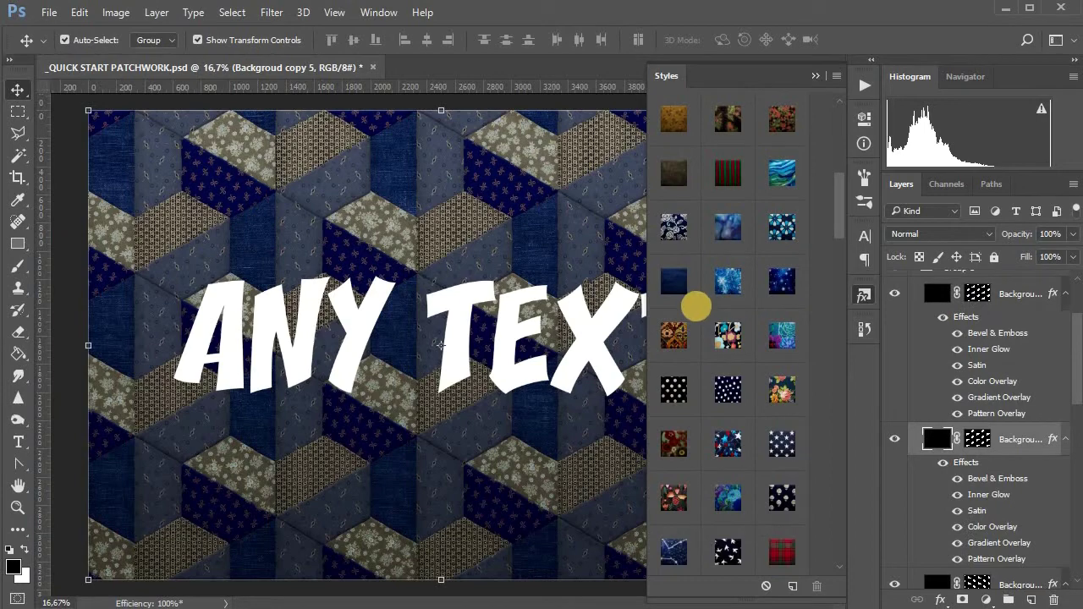
{"action": "scroll", "coordinate": [696, 307], "scroll_direction": "up", "scroll_amount": 5}
{"action": "left_click", "coordinate": [730, 225]}
{"action": "left_click", "coordinate": [784, 387]}
Set the lowest patch layer's Color Overlay to 53% opacity with the dark blue colour #010037.
{"action": "scroll", "coordinate": [784, 386], "scroll_direction": "down", "scroll_amount": 1}
{"action": "scroll", "coordinate": [898, 421], "scroll_direction": "down", "scroll_amount": 6}
{"action": "left_click", "coordinate": [922, 425]}
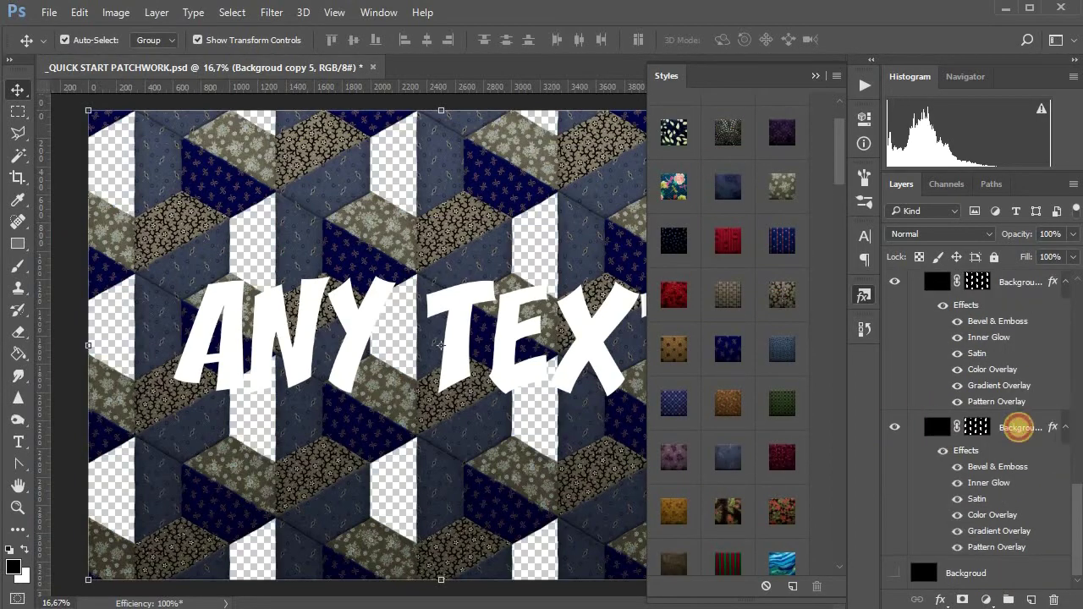
{"action": "double_click", "coordinate": [992, 515]}
{"action": "left_click_drag", "start_coordinate": [993, 0], "coordinate": [933, 21]}
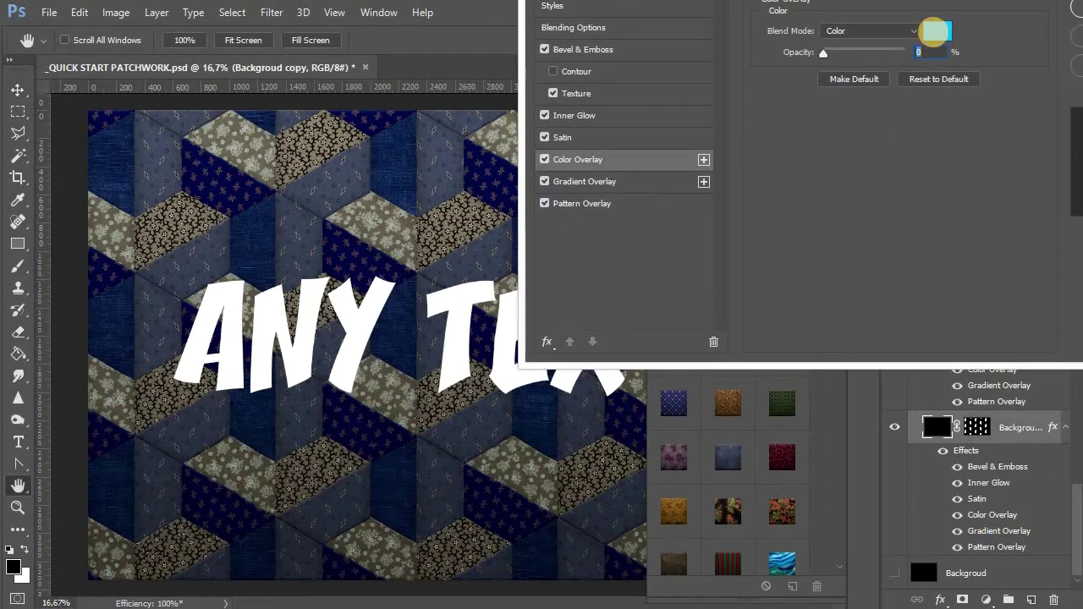
{"action": "left_click_drag", "start_coordinate": [865, 52], "coordinate": [865, 52]}
{"action": "left_click", "coordinate": [936, 31]}
{"action": "left_click_drag", "start_coordinate": [945, 381], "coordinate": [944, 375]}
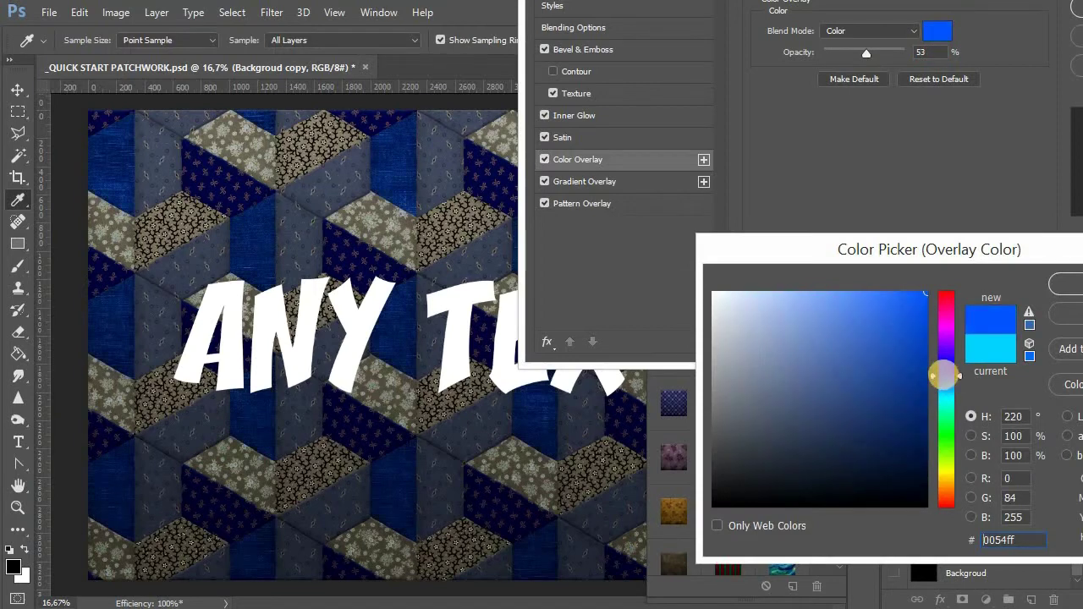
{"action": "left_click", "coordinate": [925, 459]}
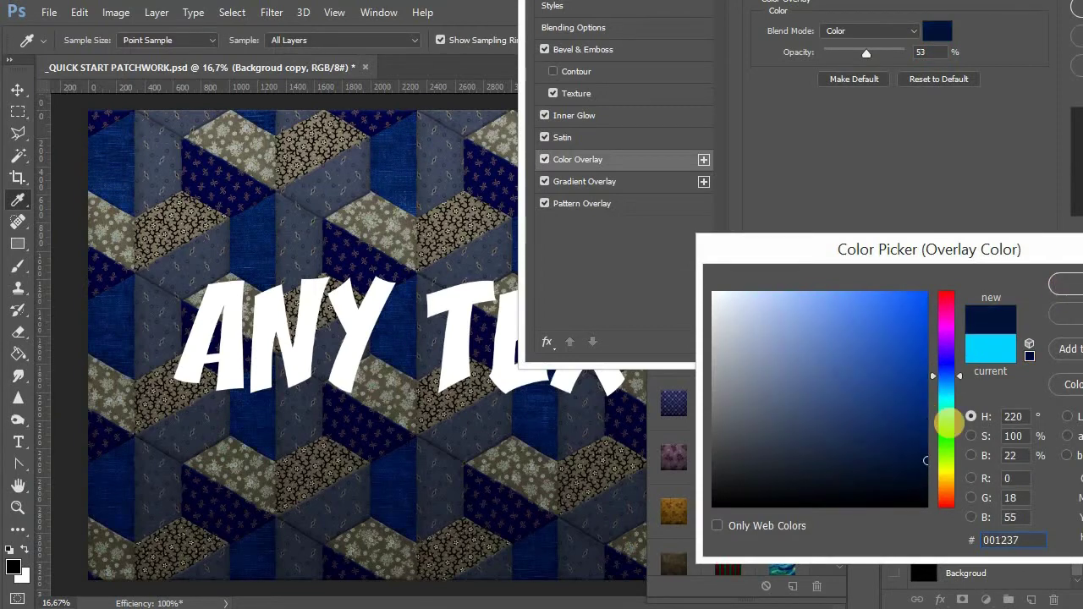
{"action": "left_click", "coordinate": [951, 364]}
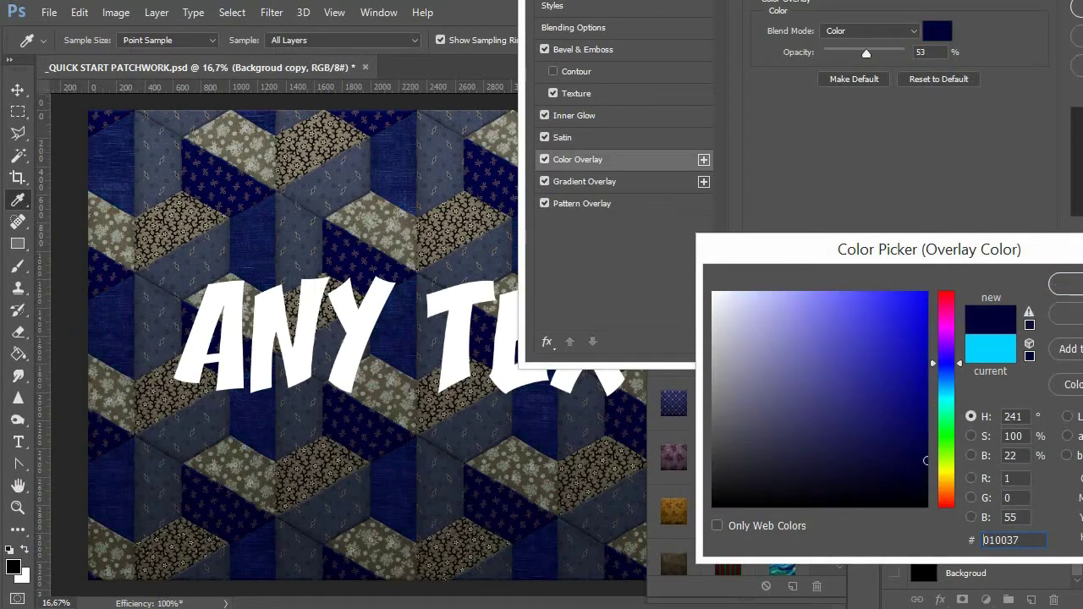
{"action": "left_click", "coordinate": [1071, 284]}
{"action": "left_click", "coordinate": [1035, 24]}
Collapse Group 1 and run the Crystal Big patchwork action on the ANY TEXT layer.
{"action": "scroll", "coordinate": [1002, 390], "scroll_direction": "up", "scroll_amount": 5}
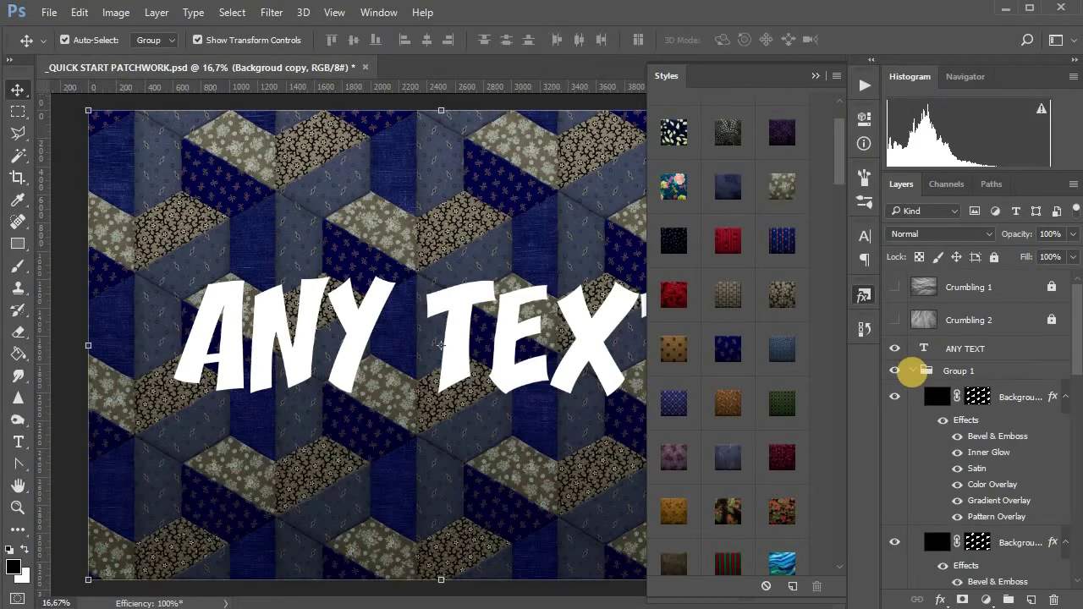
{"action": "left_click", "coordinate": [912, 370]}
{"action": "left_click", "coordinate": [965, 347]}
{"action": "left_click", "coordinate": [864, 84]}
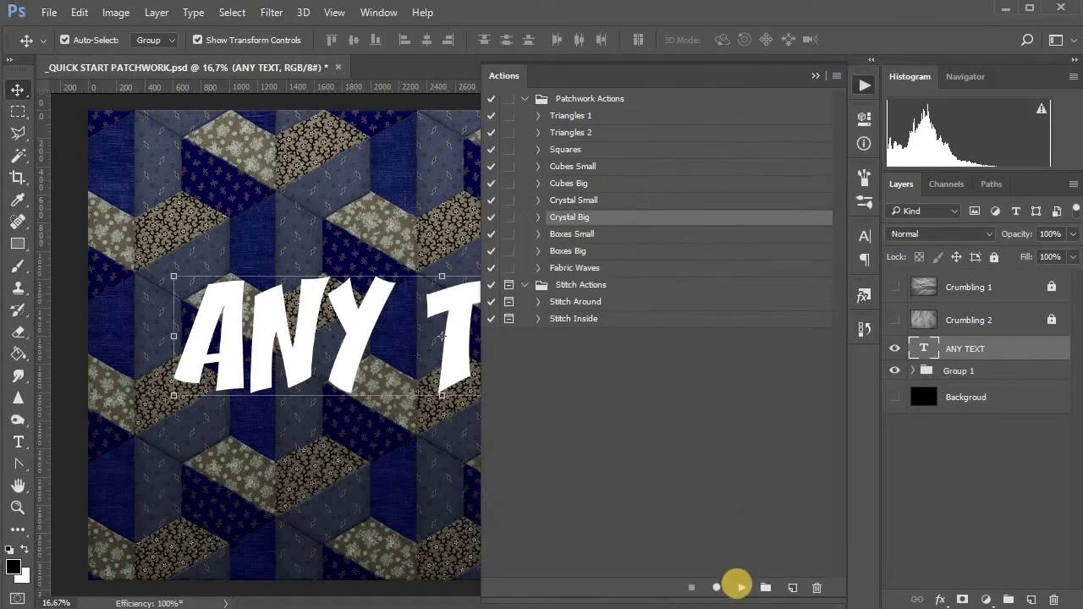
{"action": "left_click", "coordinate": [742, 587]}
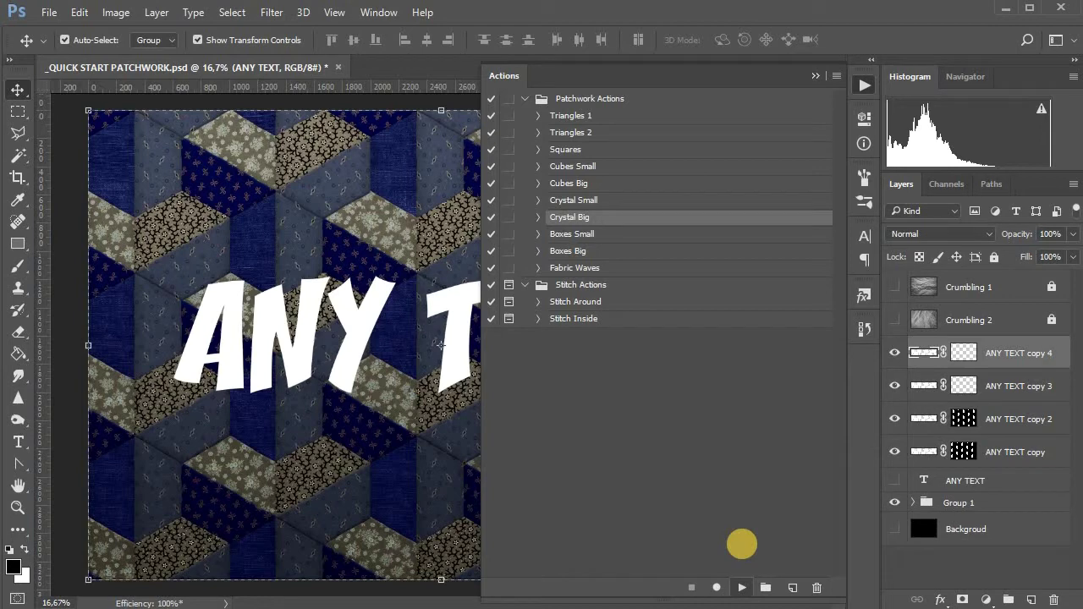
{"action": "left_click", "coordinate": [814, 74]}
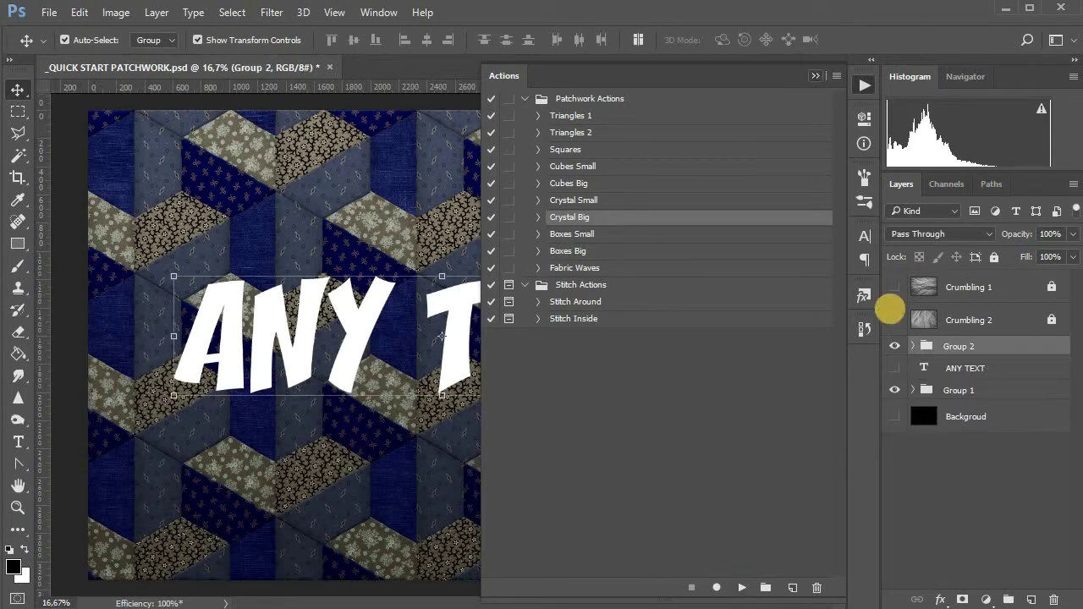
Expand Group 2 and apply the light cream style with brown motifs to its uppermost text layer.
{"action": "left_click", "coordinate": [912, 346]}
{"action": "left_click", "coordinate": [918, 372]}
{"action": "left_click", "coordinate": [864, 295]}
{"action": "left_click_drag", "start_coordinate": [839, 154], "coordinate": [854, 341]}
{"action": "left_click", "coordinate": [781, 240]}
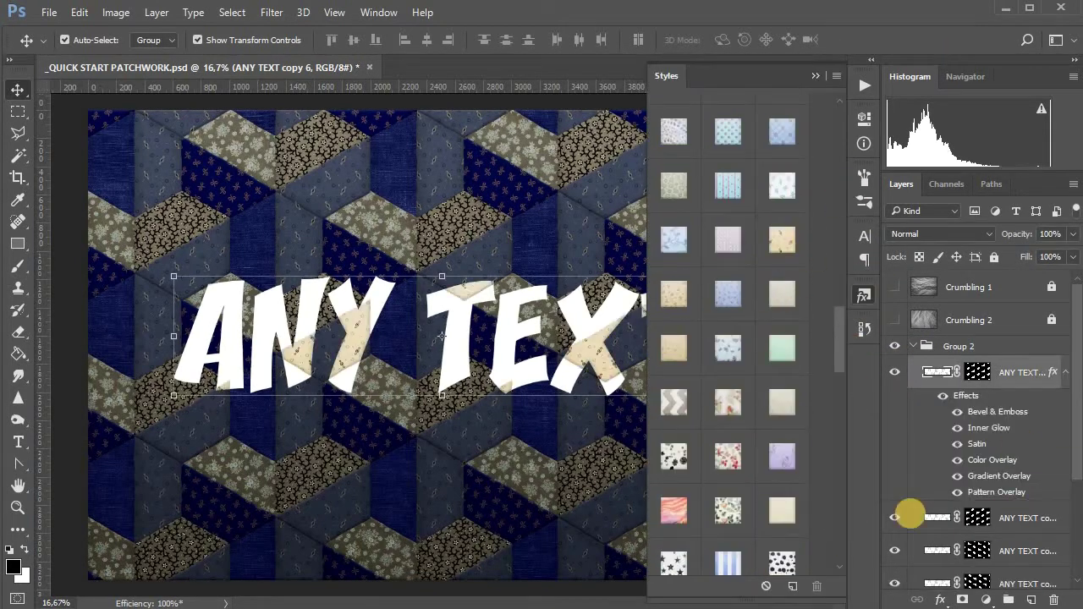
Apply the off-white dotted fabric style to the second text layer in Group 2.
{"action": "left_click", "coordinate": [910, 514]}
{"action": "left_click", "coordinate": [896, 514]}
{"action": "left_click", "coordinate": [896, 514]}
{"action": "scroll", "coordinate": [780, 412], "scroll_direction": "down", "scroll_amount": 3}
{"action": "scroll", "coordinate": [780, 412], "scroll_direction": "up", "scroll_amount": 5}
{"action": "left_click", "coordinate": [674, 212]}
Apply the lavender fabric style to the ANY TEXT copy 4 layer.
{"action": "scroll", "coordinate": [899, 457], "scroll_direction": "down", "scroll_amount": 3}
{"action": "left_click", "coordinate": [938, 469]}
{"action": "scroll", "coordinate": [728, 355], "scroll_direction": "down", "scroll_amount": 12}
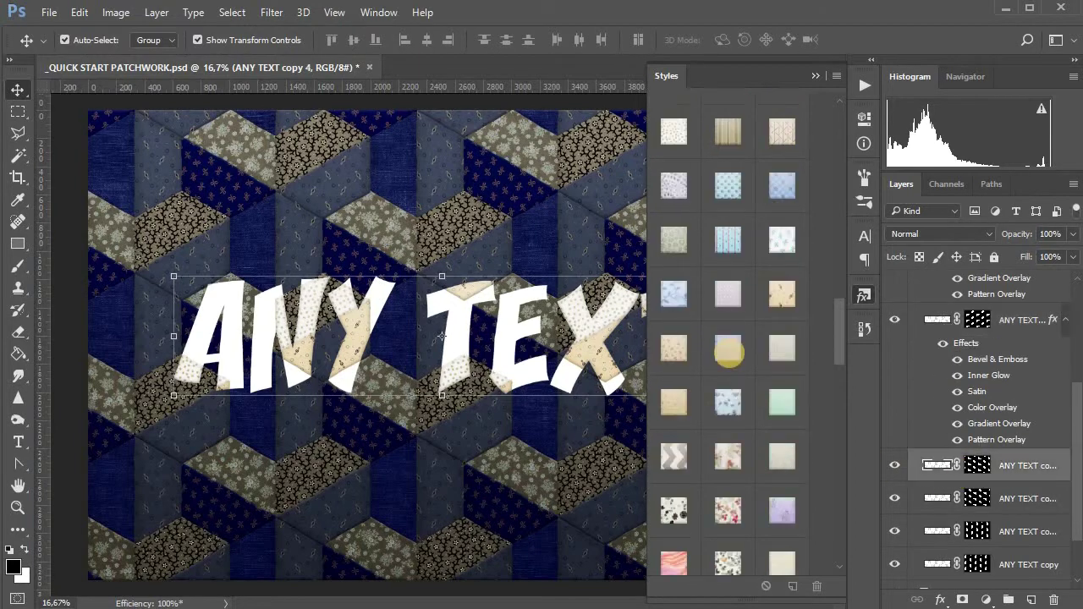
{"action": "left_click", "coordinate": [784, 479]}
{"action": "scroll", "coordinate": [784, 461], "scroll_direction": "up", "scroll_amount": 3}
{"action": "left_click", "coordinate": [779, 232]}
Apply the pale pink patterned fabric style to the ANY TEXT copy 3 layer.
{"action": "scroll", "coordinate": [897, 434], "scroll_direction": "down", "scroll_amount": 3}
{"action": "left_click", "coordinate": [912, 431]}
{"action": "scroll", "coordinate": [764, 352], "scroll_direction": "up", "scroll_amount": 5}
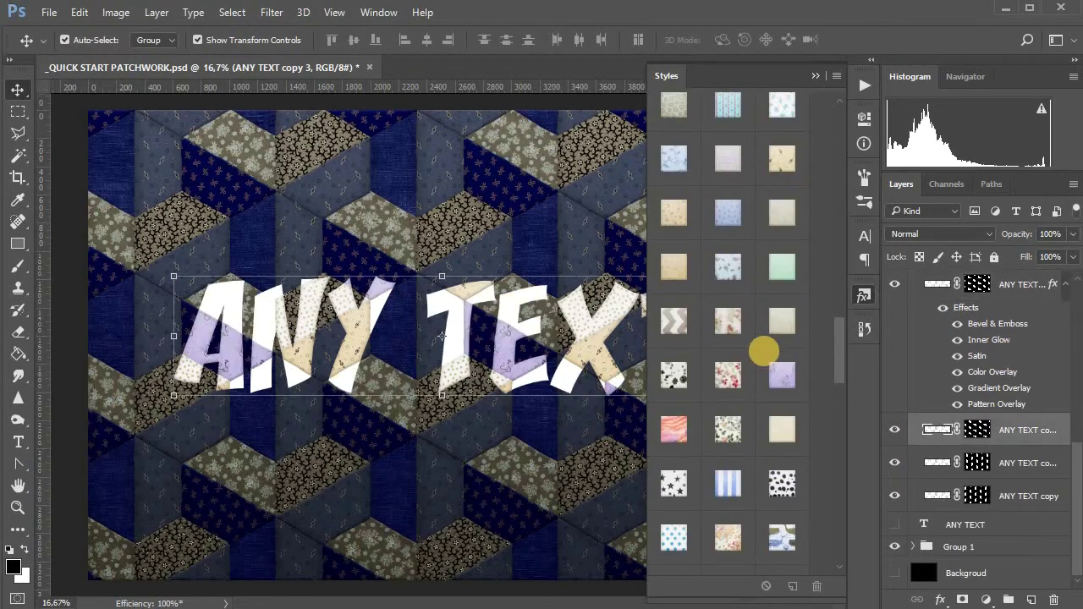
{"action": "left_click", "coordinate": [728, 281]}
Apply the white and orange floral fabric style to the ANY TEXT copy 2 layer.
{"action": "scroll", "coordinate": [952, 410], "scroll_direction": "down", "scroll_amount": 3}
{"action": "left_click", "coordinate": [910, 460]}
{"action": "scroll", "coordinate": [730, 488], "scroll_direction": "down", "scroll_amount": 3}
{"action": "left_click", "coordinate": [730, 489]}
Apply the light blue branch-pattern style to the ANY TEXT copy layer, and collapse Group 2.
{"action": "scroll", "coordinate": [1015, 493], "scroll_direction": "down", "scroll_amount": 3}
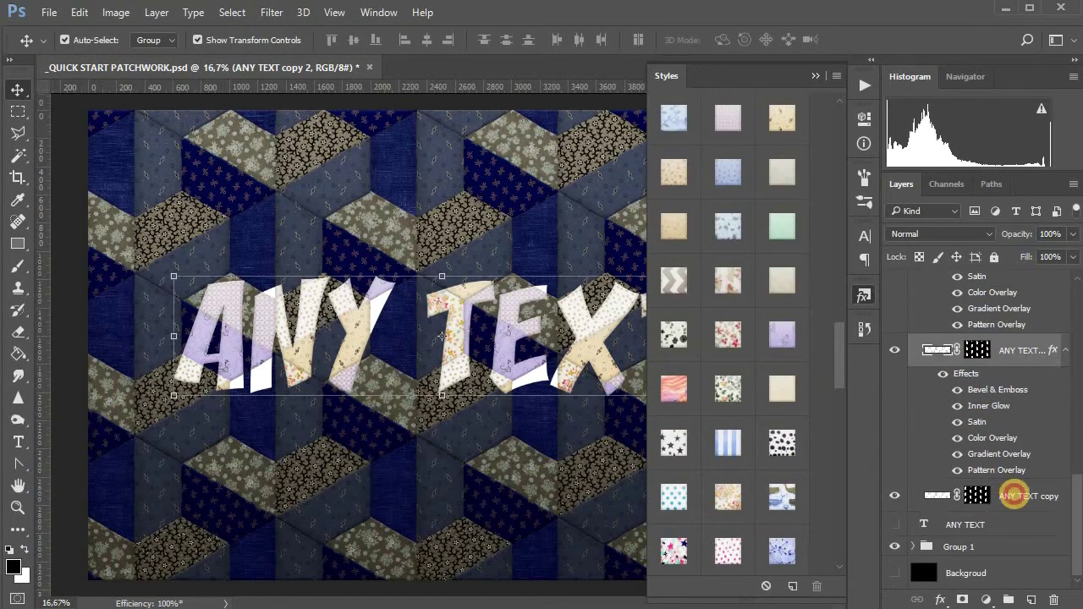
{"action": "left_click", "coordinate": [1015, 493]}
{"action": "scroll", "coordinate": [787, 462], "scroll_direction": "down", "scroll_amount": 2}
{"action": "left_click", "coordinate": [791, 462]}
{"action": "scroll", "coordinate": [792, 462], "scroll_direction": "down", "scroll_amount": 1}
{"action": "left_click", "coordinate": [817, 77]}
{"action": "left_click", "coordinate": [944, 438]}
{"action": "scroll", "coordinate": [944, 438], "scroll_direction": "up", "scroll_amount": 10}
{"action": "left_click", "coordinate": [913, 346]}
{"action": "left_click", "coordinate": [959, 346]}
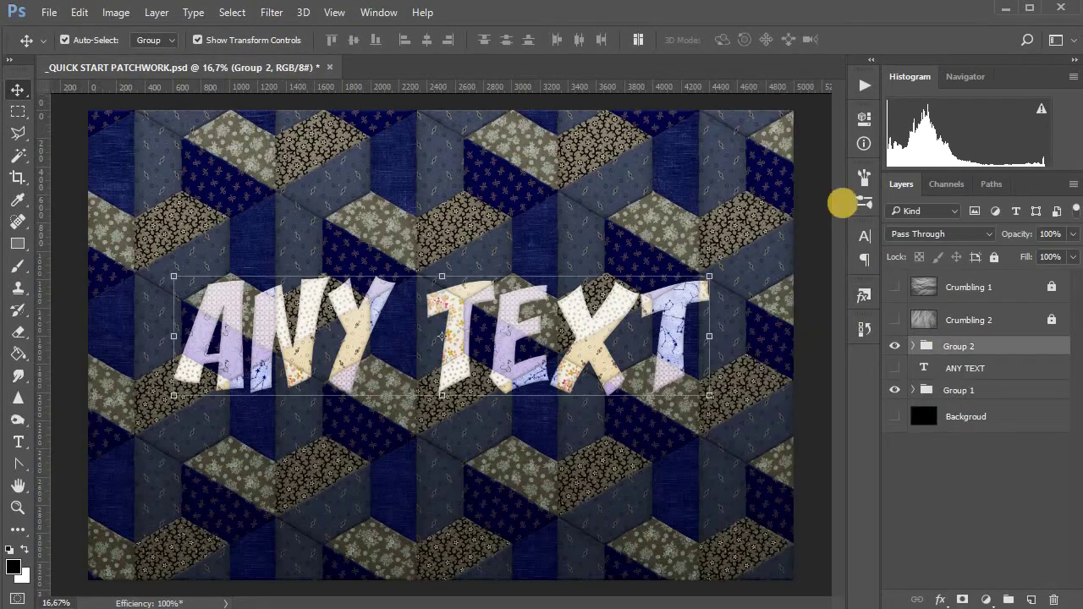
Select the Backgroud layer and set the Brush tool to the Simple stitch preset at 39 px.
{"action": "key", "text": "z"}
{"action": "left_click_drag", "start_coordinate": [306, 320], "coordinate": [784, 394]}
{"action": "key", "text": "b"}
{"action": "left_click", "coordinate": [981, 422]}
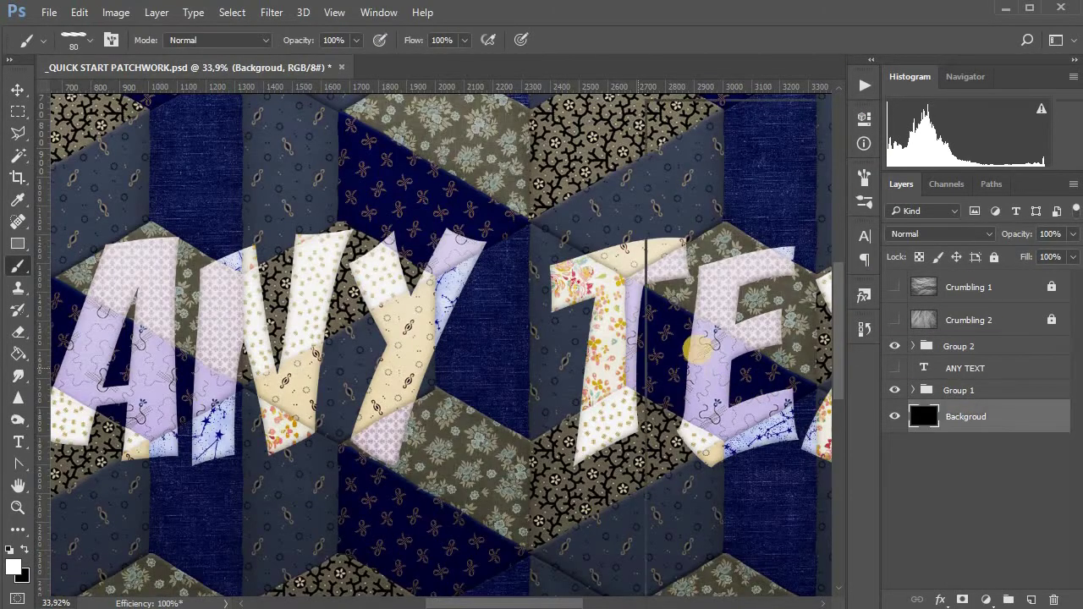
{"action": "right_click", "coordinate": [637, 368]}
{"action": "left_click", "coordinate": [733, 309]}
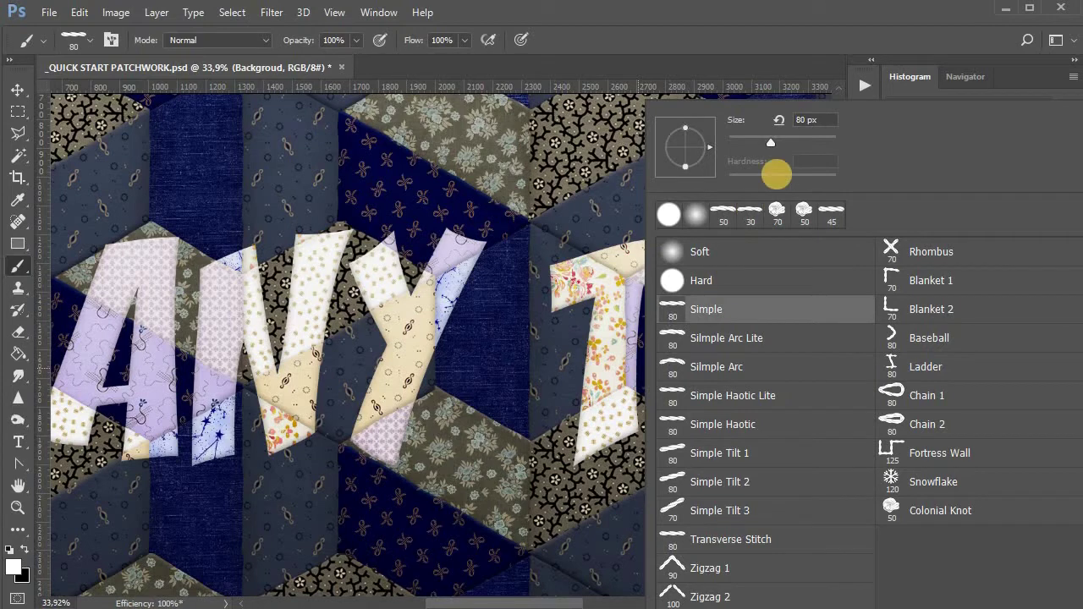
{"action": "left_click", "coordinate": [856, 28]}
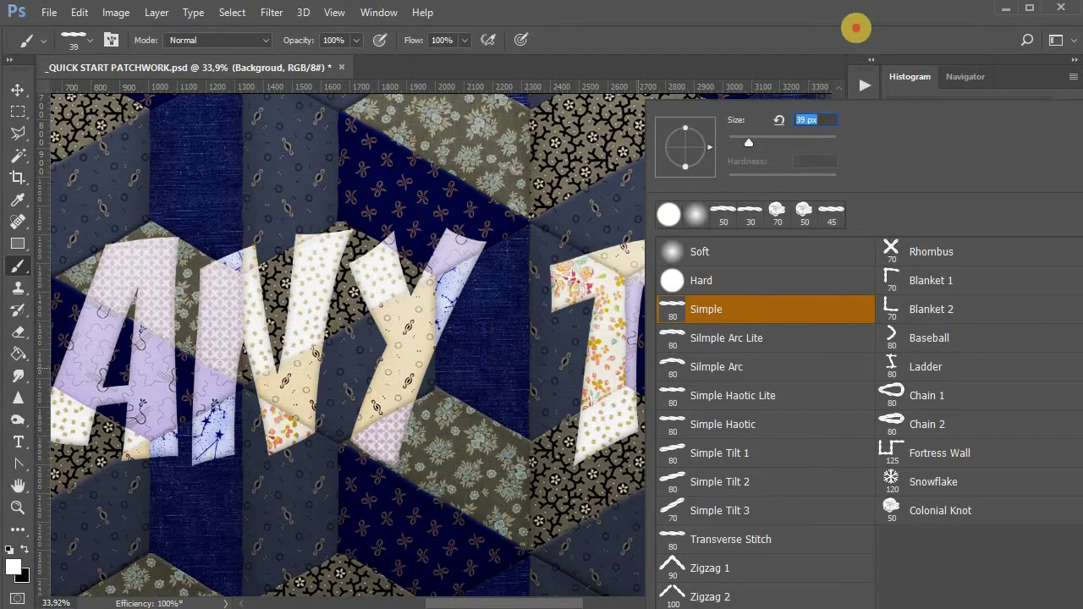
Run the Stitch Inside action on the ANY TEXT layer with the stitch brush.
{"action": "left_click", "coordinate": [973, 346]}
{"action": "left_click", "coordinate": [864, 84]}
{"action": "left_click", "coordinate": [954, 367]}
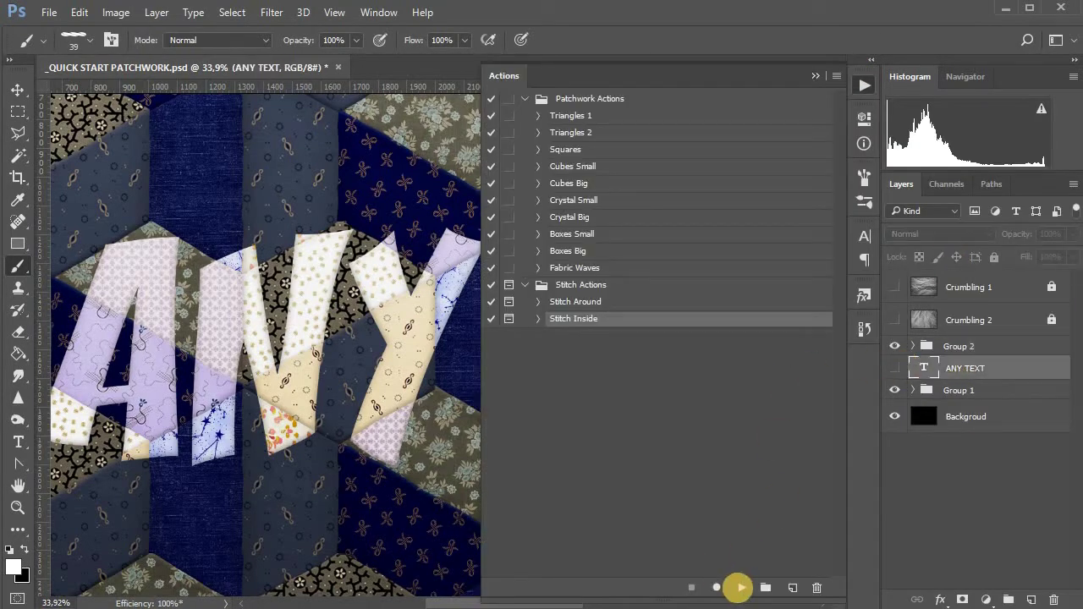
{"action": "left_click", "coordinate": [558, 214]}
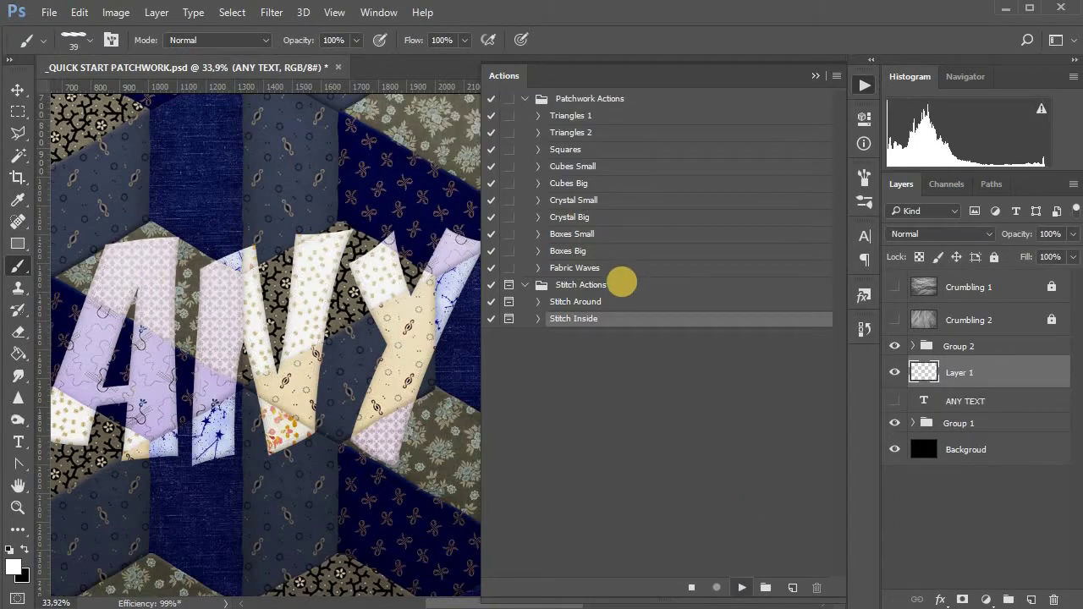
Place the Stitch Inside layer above Group 2 and invert its stitches to black.
{"action": "left_click_drag", "start_coordinate": [969, 362], "coordinate": [967, 346]}
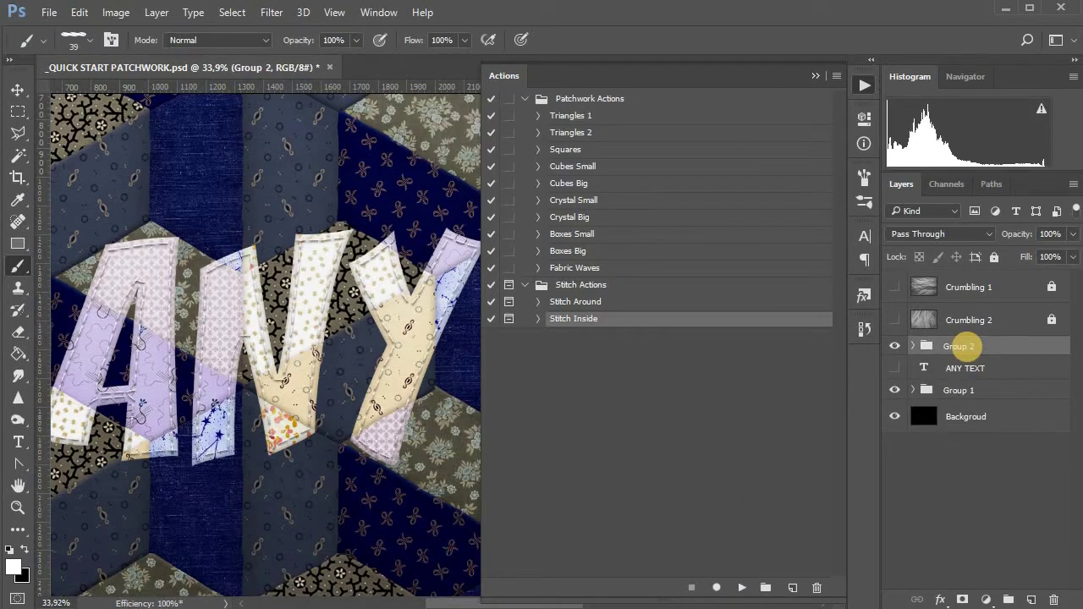
{"action": "key", "text": "z"}
{"action": "key", "text": "ctrl+z"}
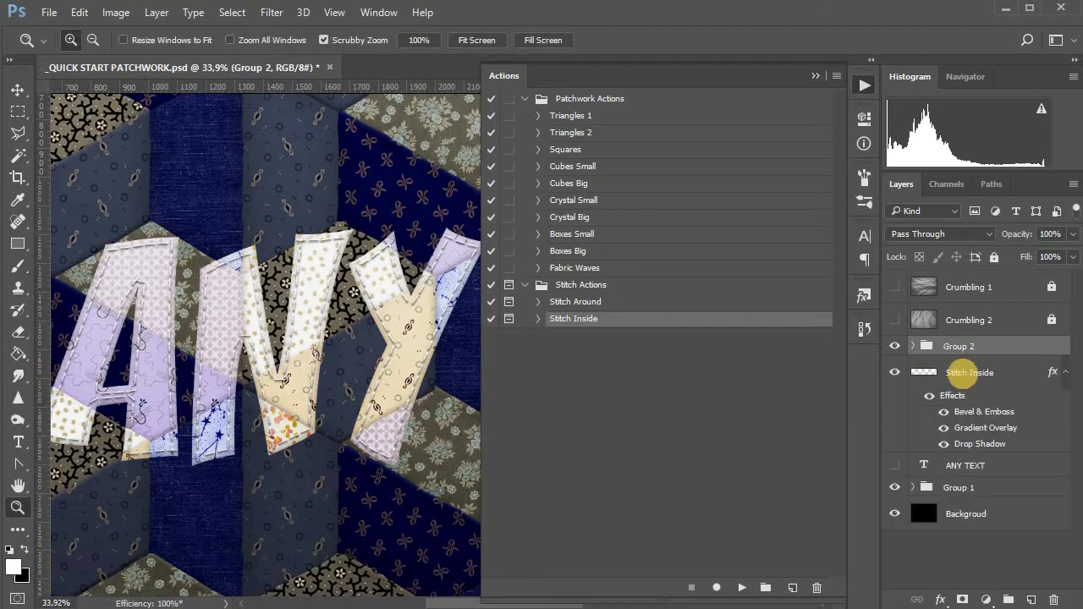
{"action": "left_click_drag", "start_coordinate": [976, 363], "coordinate": [977, 336]}
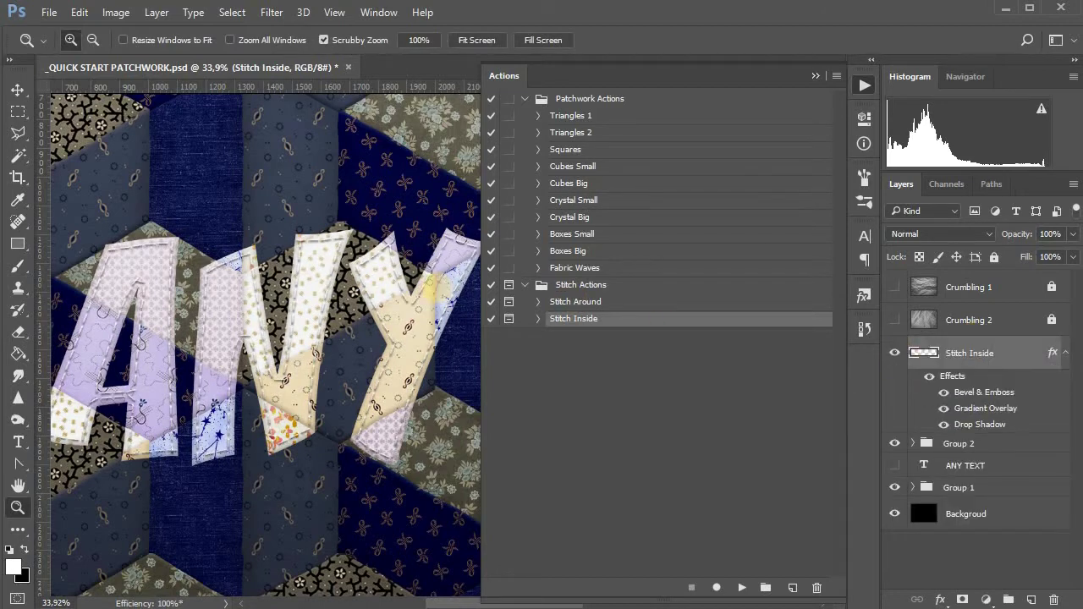
{"action": "key", "text": "ctrl+i"}
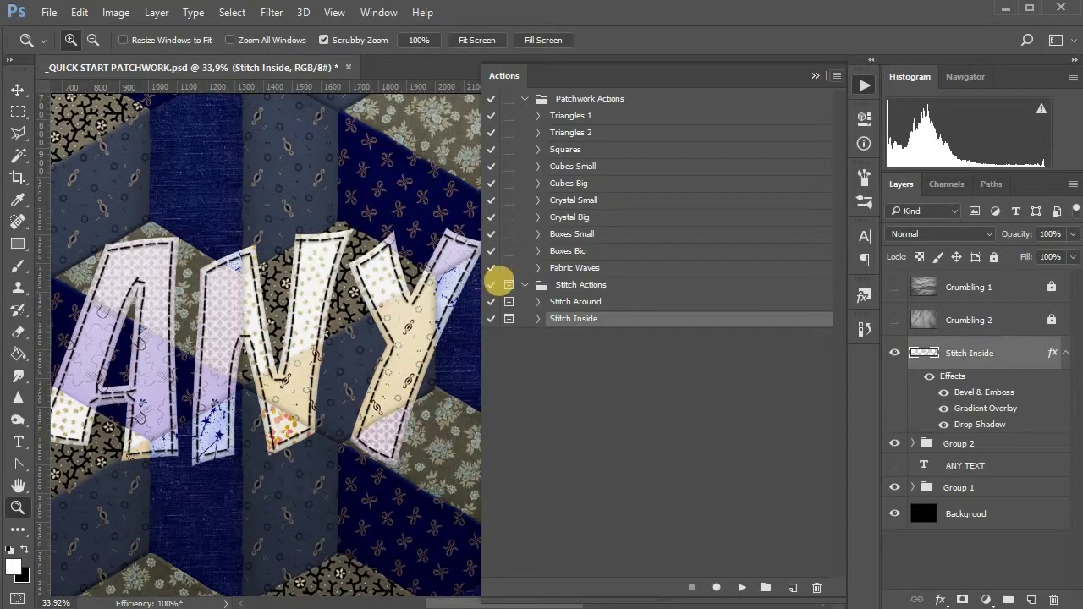
Paint a cat body with ears on a new layer using 1300 px and 90 px round brushes, and apply the pale gold-flower fabric style.
{"action": "key", "text": "b"}
{"action": "key", "text": "z"}
{"action": "right_click", "coordinate": [589, 278]}
{"action": "left_click", "coordinate": [626, 309]}
{"action": "left_click_drag", "start_coordinate": [814, 288], "coordinate": [671, 329]}
{"action": "left_click_drag", "start_coordinate": [810, 342], "coordinate": [496, 375]}
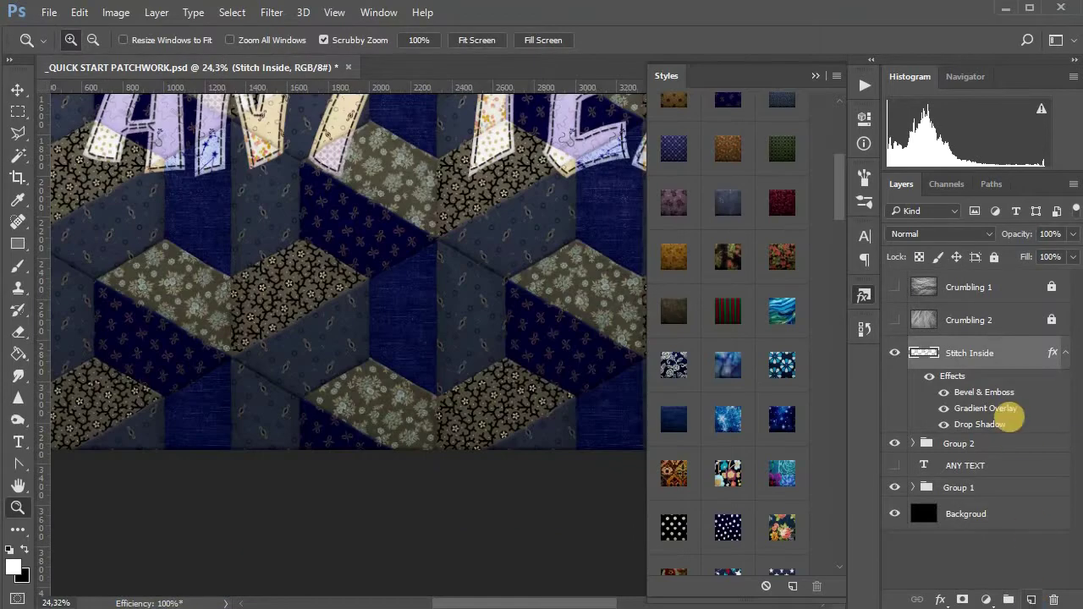
{"action": "left_click", "coordinate": [1030, 599]}
{"action": "key", "text": "b"}
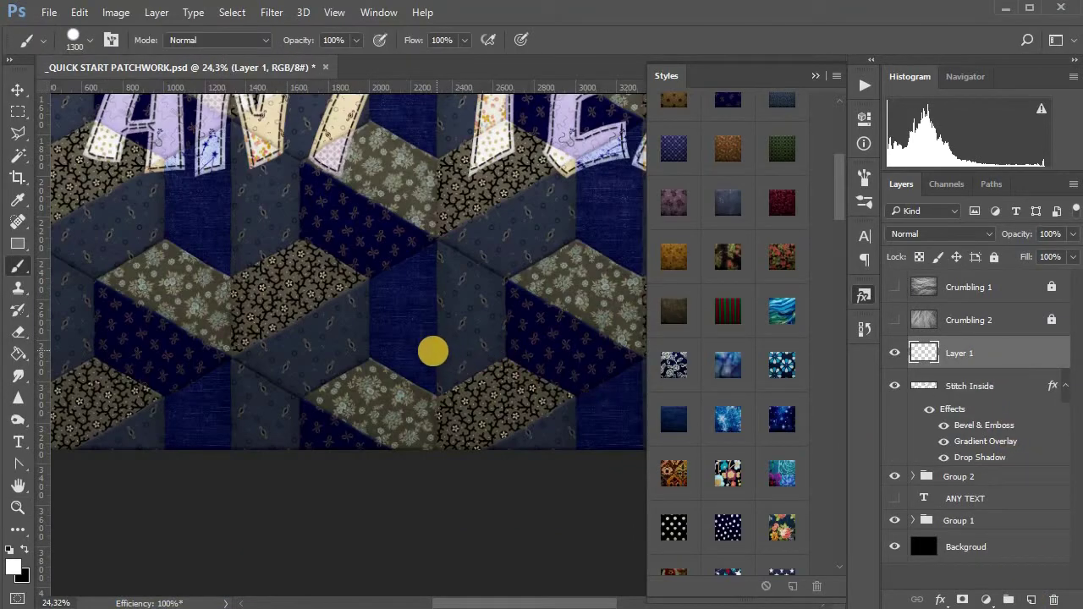
{"action": "left_click", "coordinate": [433, 340]}
{"action": "left_click_drag", "start_coordinate": [432, 377], "coordinate": [432, 434]}
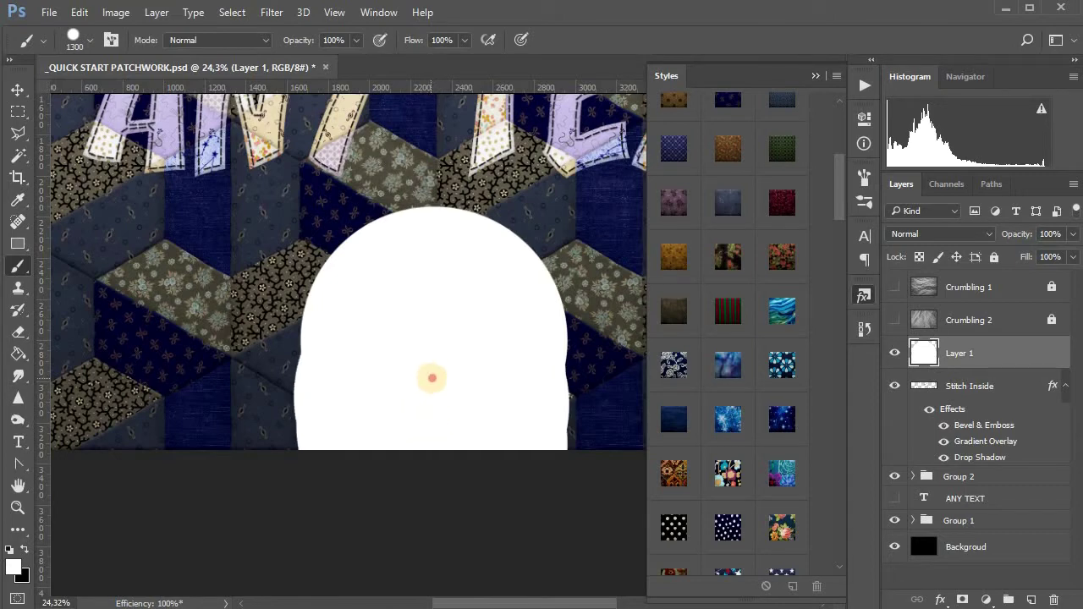
{"action": "left_click_drag", "start_coordinate": [841, 183], "coordinate": [858, 386]}
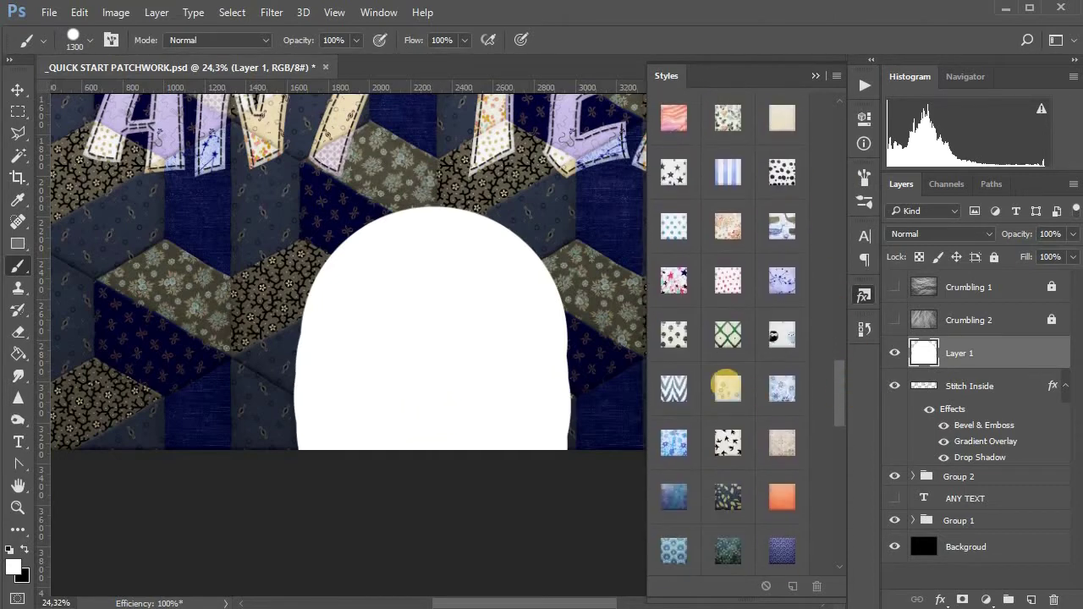
{"action": "left_click", "coordinate": [726, 387]}
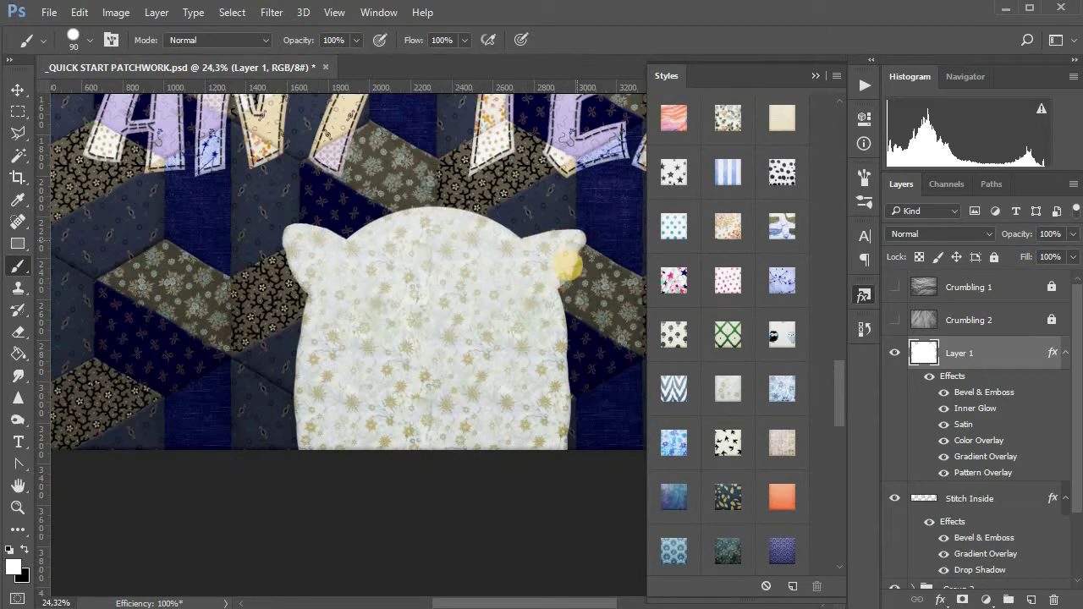
Paint the cat's inner ears on a new layer with a 60 px brush and apply the lavender fabric style.
{"action": "left_click", "coordinate": [1032, 597]}
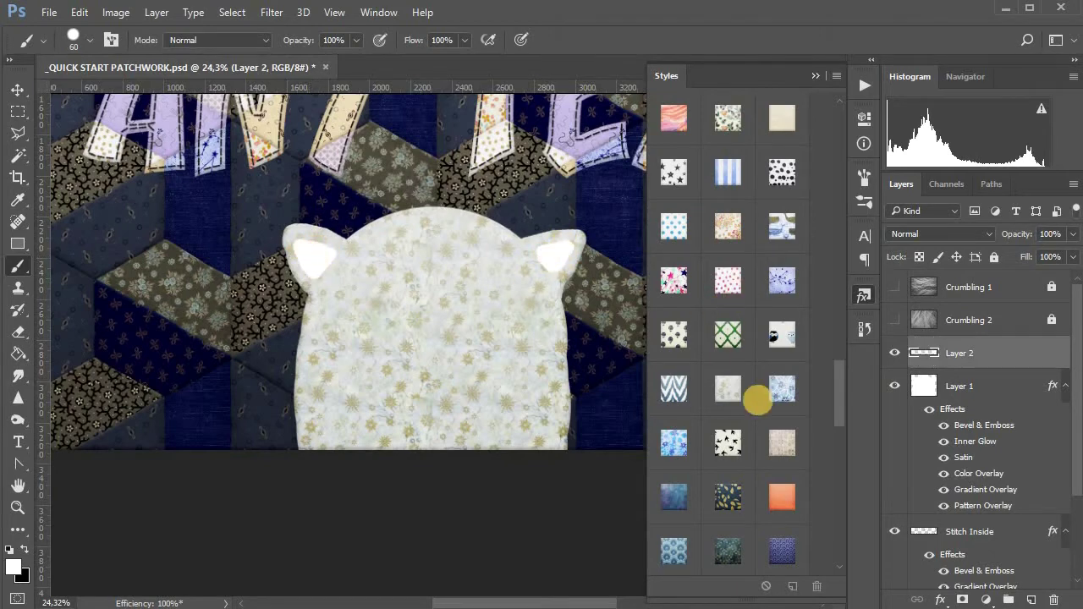
{"action": "scroll", "coordinate": [758, 401], "scroll_direction": "up", "scroll_amount": 4}
{"action": "left_click", "coordinate": [784, 241]}
{"action": "scroll", "coordinate": [788, 275], "scroll_direction": "up", "scroll_amount": 2}
Place the turquoise Button (8) image on the cat's face and duplicate it to form both eyes.
{"action": "left_click", "coordinate": [49, 12]}
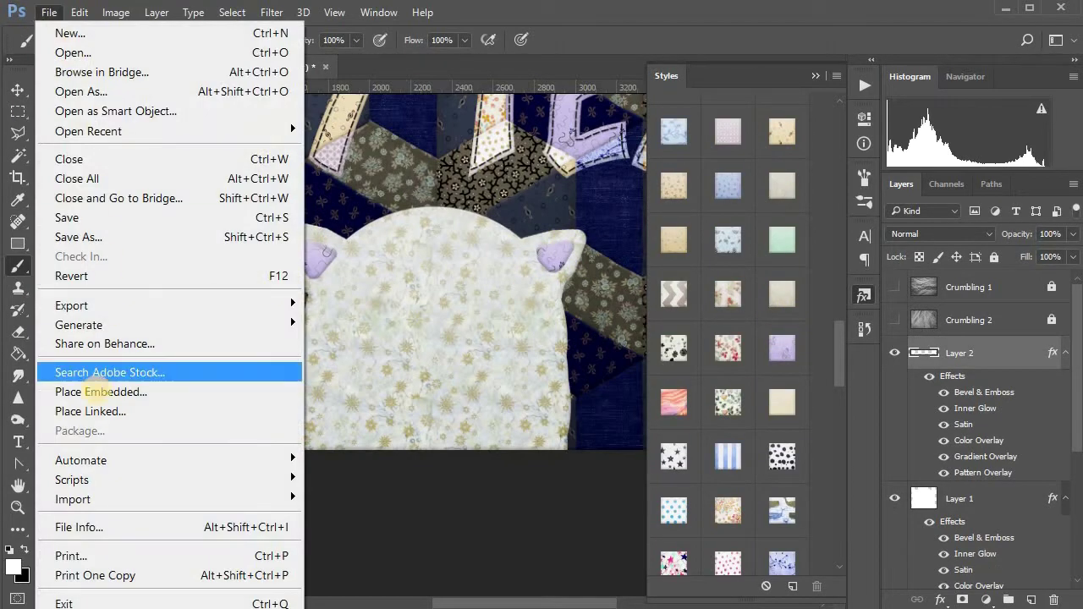
{"action": "left_click", "coordinate": [85, 372]}
{"action": "double_click", "coordinate": [887, 84]}
{"action": "left_click_drag", "start_coordinate": [574, 140], "coordinate": [488, 312]}
{"action": "key", "text": "Return"}
{"action": "key", "text": "ctrl+t"}
{"action": "key", "text": "Return"}
Draw the cat's nose and mouth in black on a new layer with a stitch brush.
{"action": "left_click", "coordinate": [1032, 599]}
{"action": "key", "text": "b"}
{"action": "right_click", "coordinate": [437, 315]}
{"action": "left_click", "coordinate": [514, 310]}
{"action": "left_click", "coordinate": [505, 88]}
{"action": "left_click", "coordinate": [10, 549]}
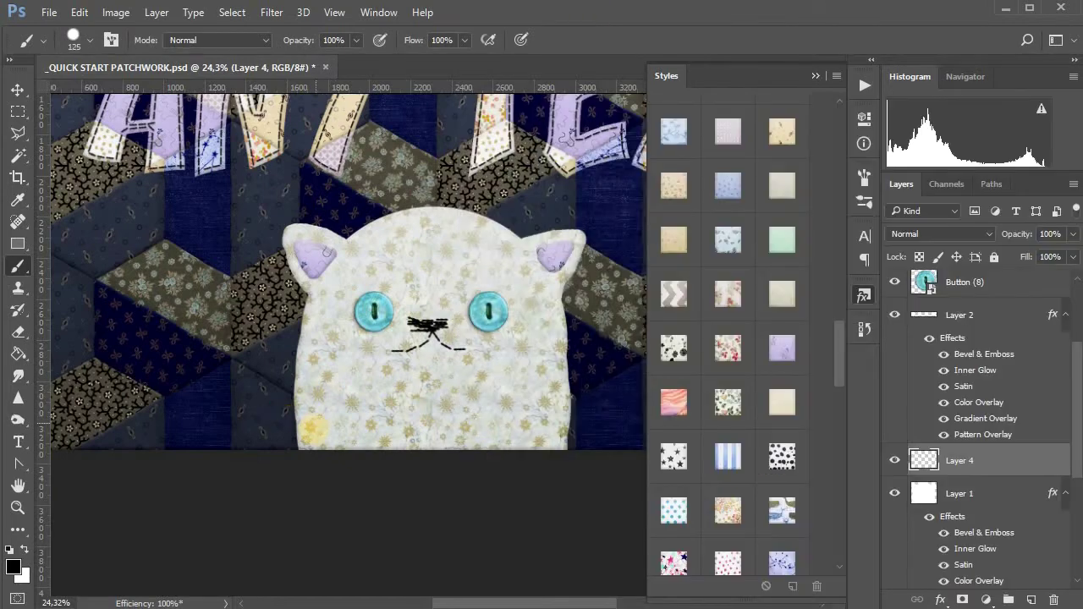
Paint a curved tail on Layer 4 beneath the cat body with a 200 px brush and apply the pale red-berry floral style.
{"action": "left_click_drag", "start_coordinate": [319, 428], "coordinate": [214, 272]}
{"action": "scroll", "coordinate": [986, 435], "scroll_direction": "down", "scroll_amount": 4}
{"action": "left_click_drag", "start_coordinate": [1000, 325], "coordinate": [993, 488]}
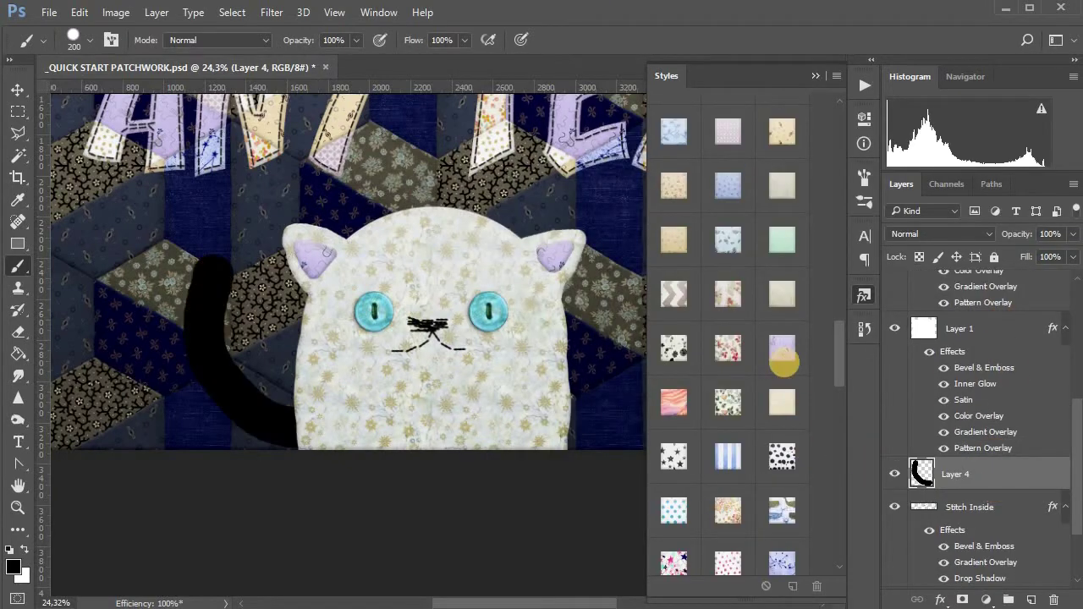
{"action": "left_click", "coordinate": [731, 293]}
Run the Stitch Inside action on the cat body, Layer 1, using a black 80 px stitch brush.
{"action": "left_click", "coordinate": [985, 333]}
{"action": "left_click", "coordinate": [864, 85]}
{"action": "left_click", "coordinate": [617, 319]}
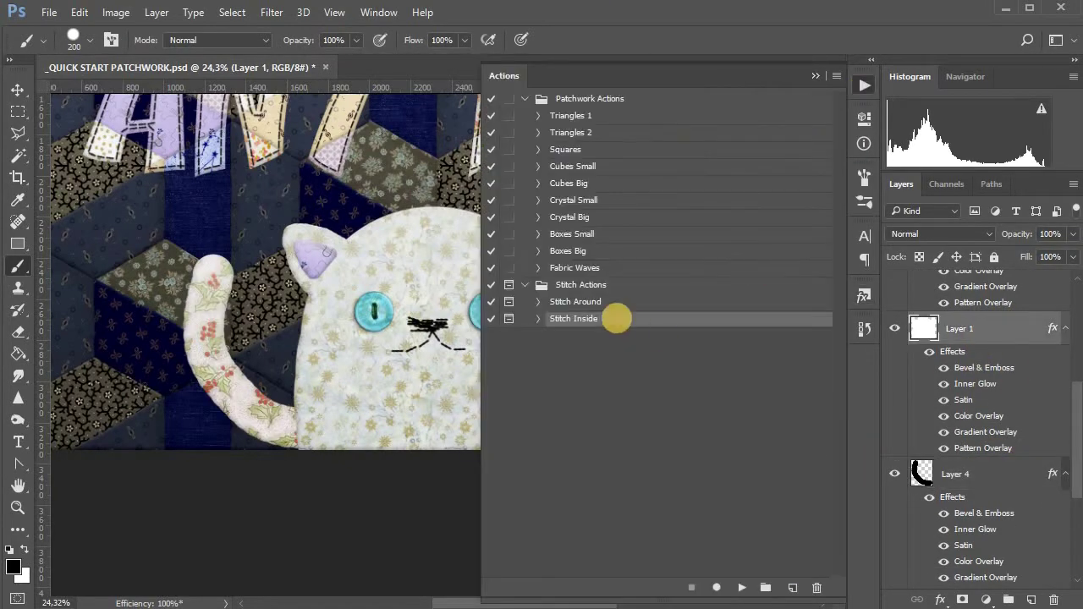
{"action": "right_click", "coordinate": [438, 408]}
{"action": "double_click", "coordinate": [520, 367]}
{"action": "left_click", "coordinate": [742, 587]}
{"action": "left_click", "coordinate": [555, 212]}
{"action": "left_click", "coordinate": [999, 418]}
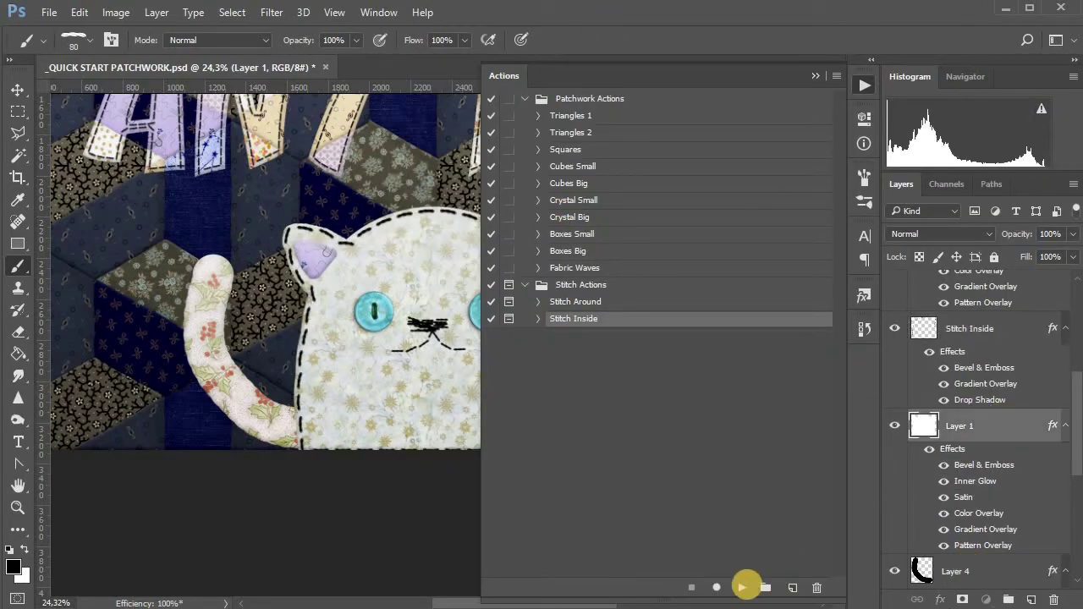
Run the Stitch Inside action on the cat's tail layer and deselect all layers.
{"action": "left_click", "coordinate": [743, 587]}
{"action": "left_click", "coordinate": [554, 214]}
{"action": "left_click", "coordinate": [816, 75]}
{"action": "left_click", "coordinate": [18, 90]}
{"action": "scroll", "coordinate": [1020, 333], "scroll_direction": "up", "scroll_amount": 2}
{"action": "left_click", "coordinate": [528, 519]}
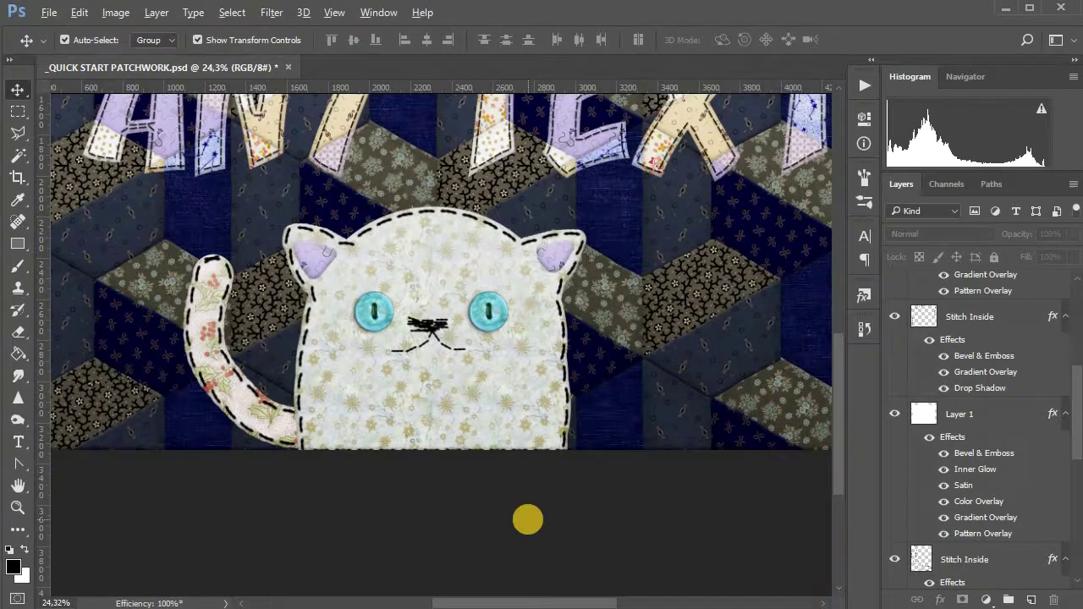
Add a new layer above the text's Stitch Inside layer and fill it with black.
{"action": "scroll", "coordinate": [528, 520], "scroll_direction": "down", "scroll_amount": 5}
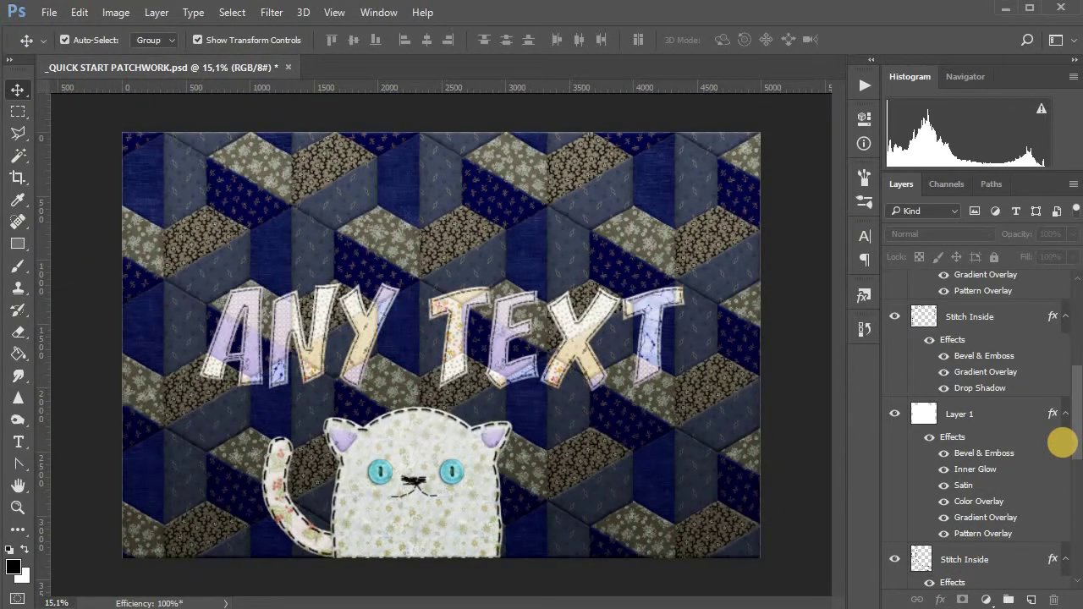
{"action": "scroll", "coordinate": [1062, 442], "scroll_direction": "down", "scroll_amount": 3}
{"action": "left_click", "coordinate": [1002, 465]}
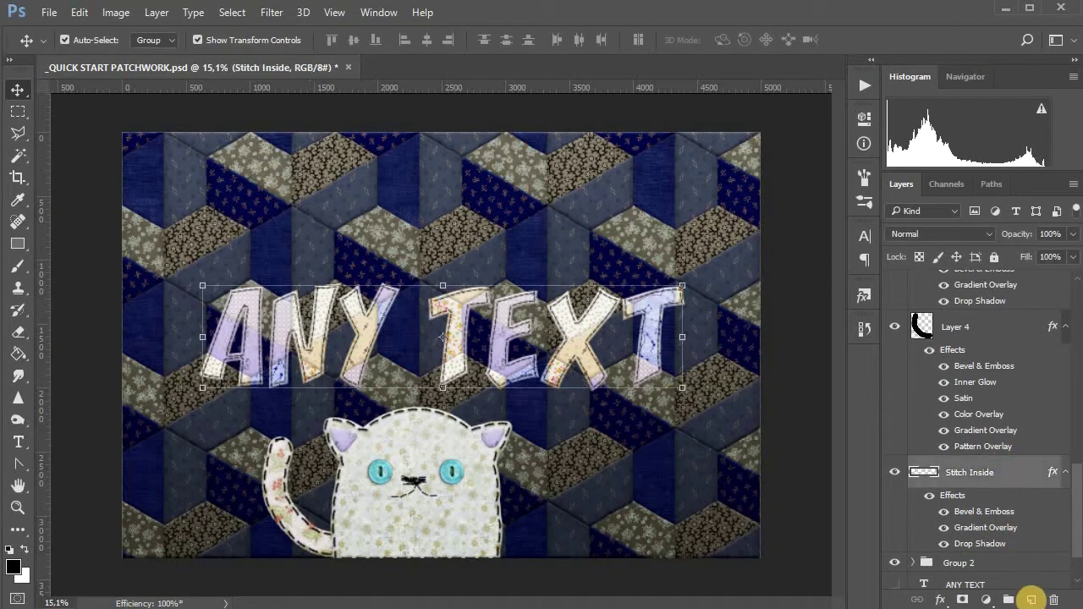
{"action": "left_click", "coordinate": [1030, 599]}
{"action": "left_click", "coordinate": [18, 353]}
{"action": "left_click", "coordinate": [258, 242]}
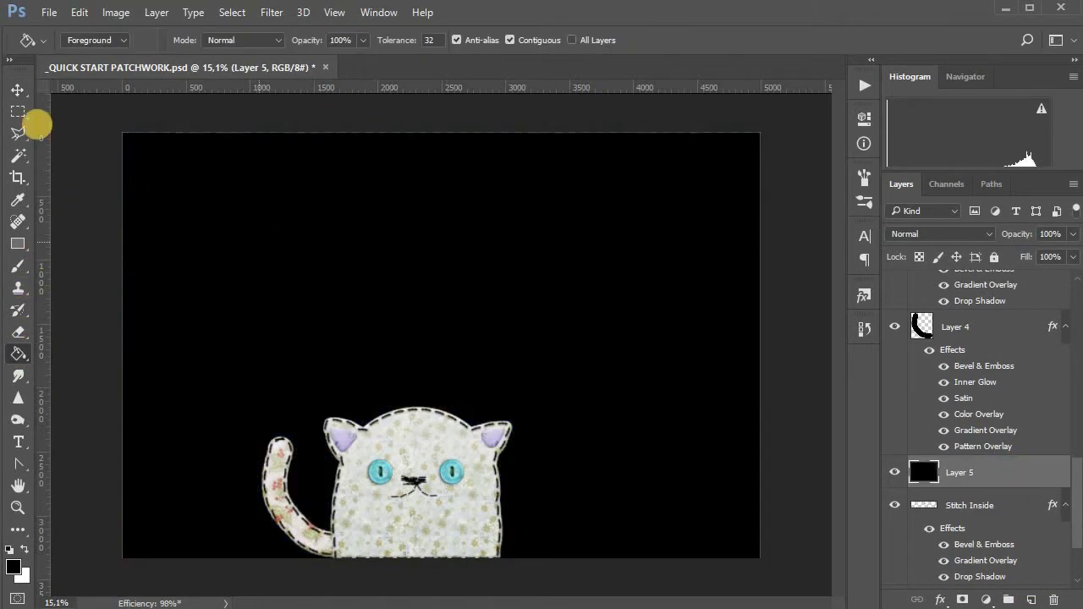
Cut a large central rectangle out of the black layer, leaving a narrow frame along the canvas edges.
{"action": "left_click", "coordinate": [18, 111]}
{"action": "left_click_drag", "start_coordinate": [153, 158], "coordinate": [733, 535]}
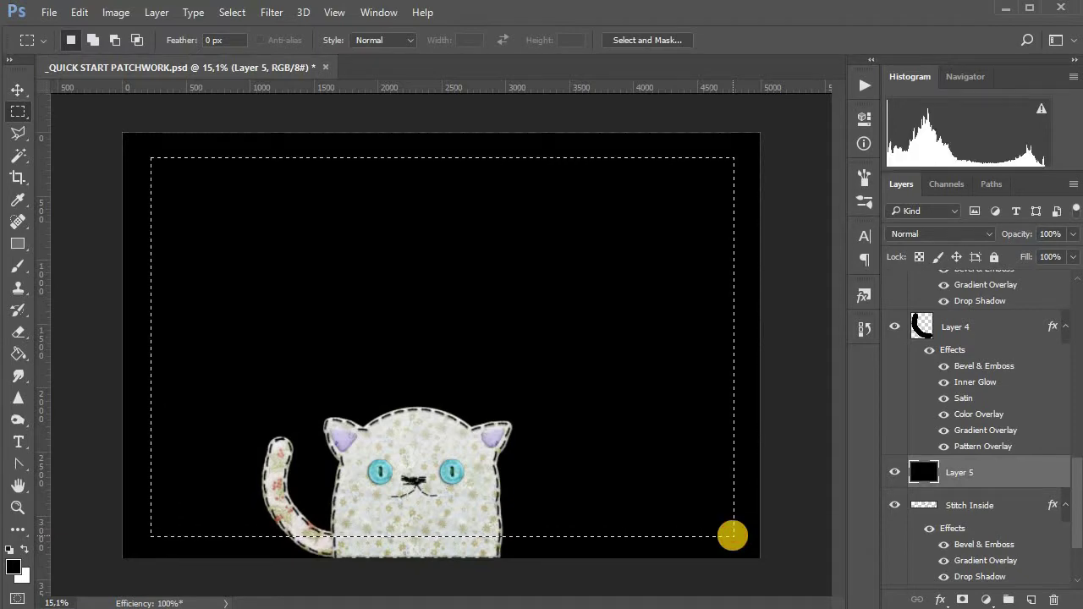
{"action": "key", "text": "Delete"}
Try several red fabric styles on the frame layer.
{"action": "left_click", "coordinate": [863, 295]}
{"action": "scroll", "coordinate": [816, 330], "scroll_direction": "up", "scroll_amount": 10}
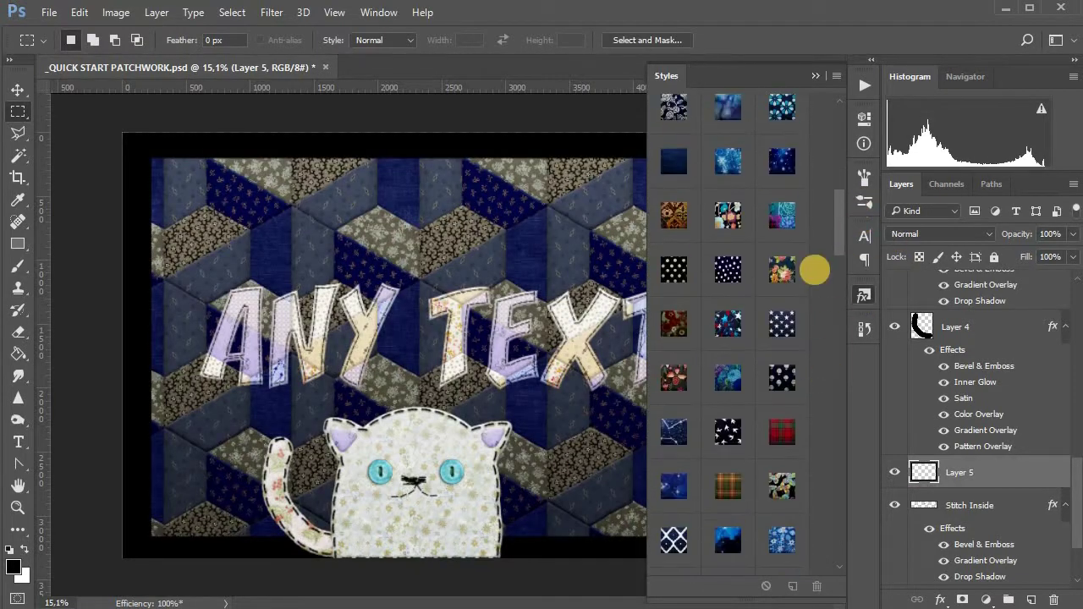
{"action": "left_click", "coordinate": [781, 280]}
{"action": "scroll", "coordinate": [771, 274], "scroll_direction": "up", "scroll_amount": 3}
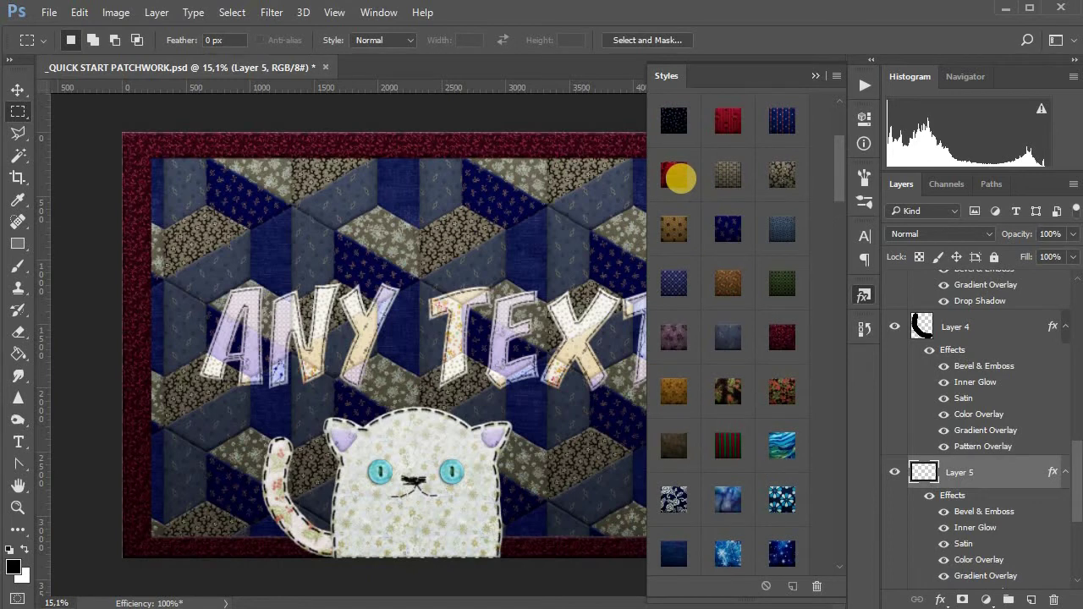
{"action": "left_click", "coordinate": [681, 178]}
{"action": "scroll", "coordinate": [779, 182], "scroll_direction": "up", "scroll_amount": 10}
{"action": "left_click_drag", "start_coordinate": [830, 147], "coordinate": [829, 484]}
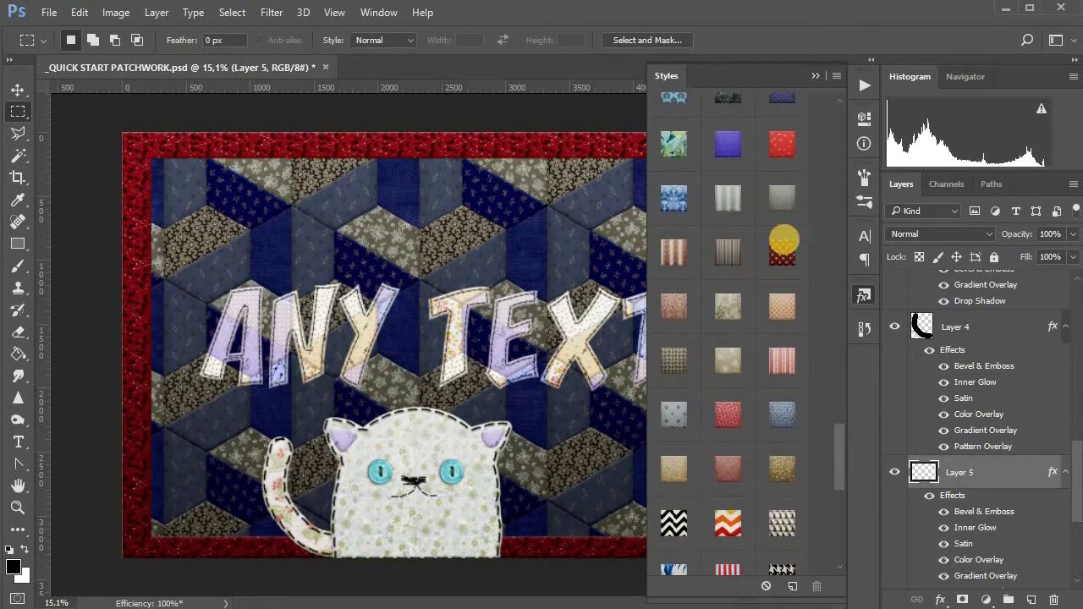
{"action": "left_click", "coordinate": [777, 150]}
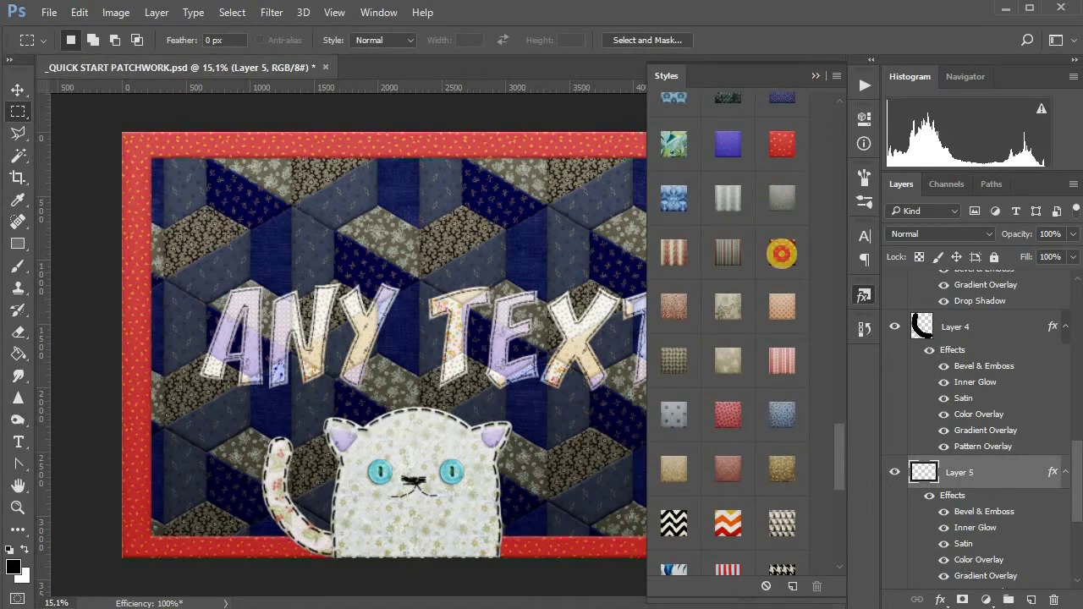
{"action": "left_click", "coordinate": [782, 254]}
Apply the multicolour floral fabric style to the frame layer.
{"action": "scroll", "coordinate": [774, 262], "scroll_direction": "down", "scroll_amount": 5}
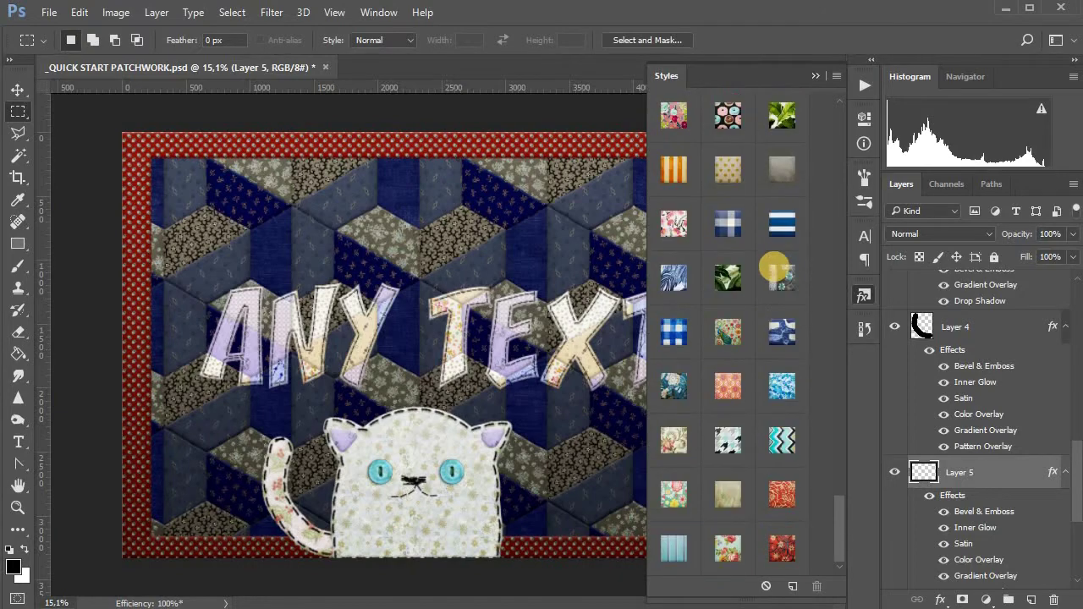
{"action": "left_click", "coordinate": [727, 331]}
{"action": "left_click", "coordinate": [815, 77]}
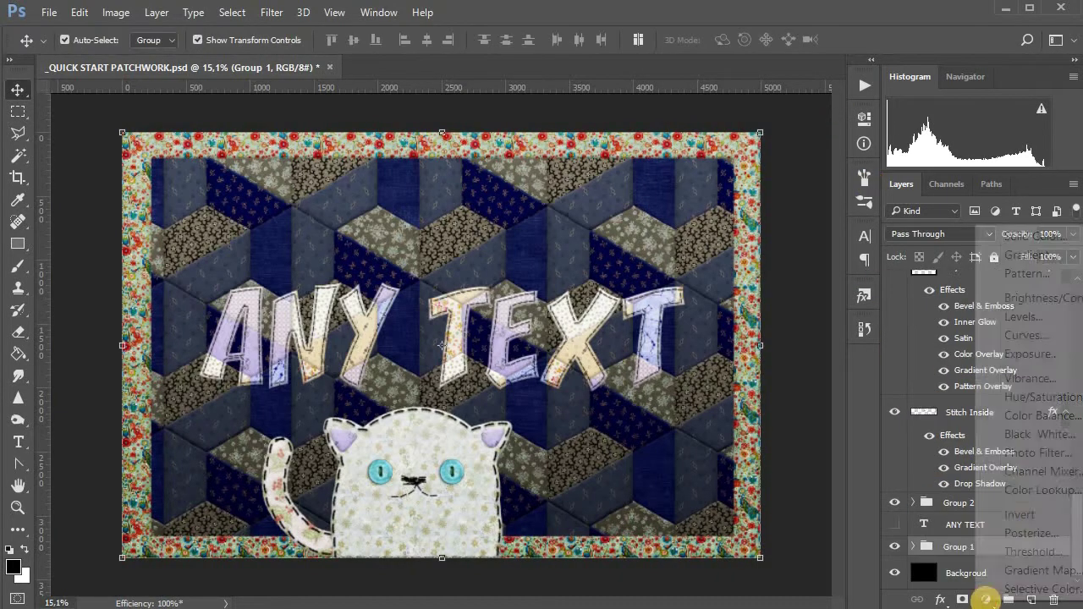
Add a Levels adjustment layer above Group 1 and adjust the patchwork background's tones.
{"action": "left_click", "coordinate": [985, 599]}
{"action": "left_click", "coordinate": [1048, 321]}
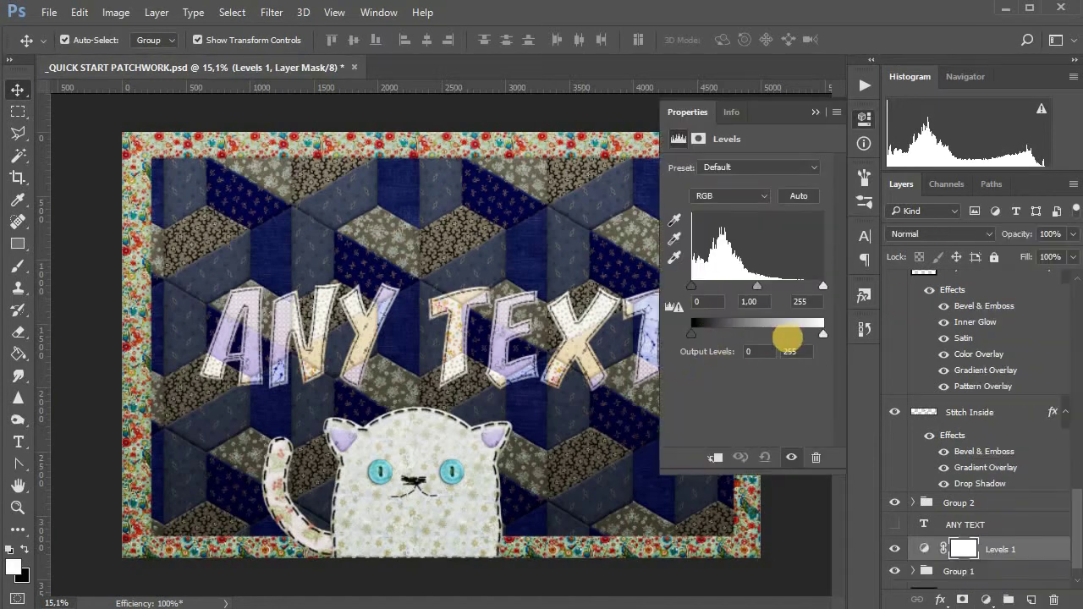
{"action": "left_click", "coordinate": [815, 112]}
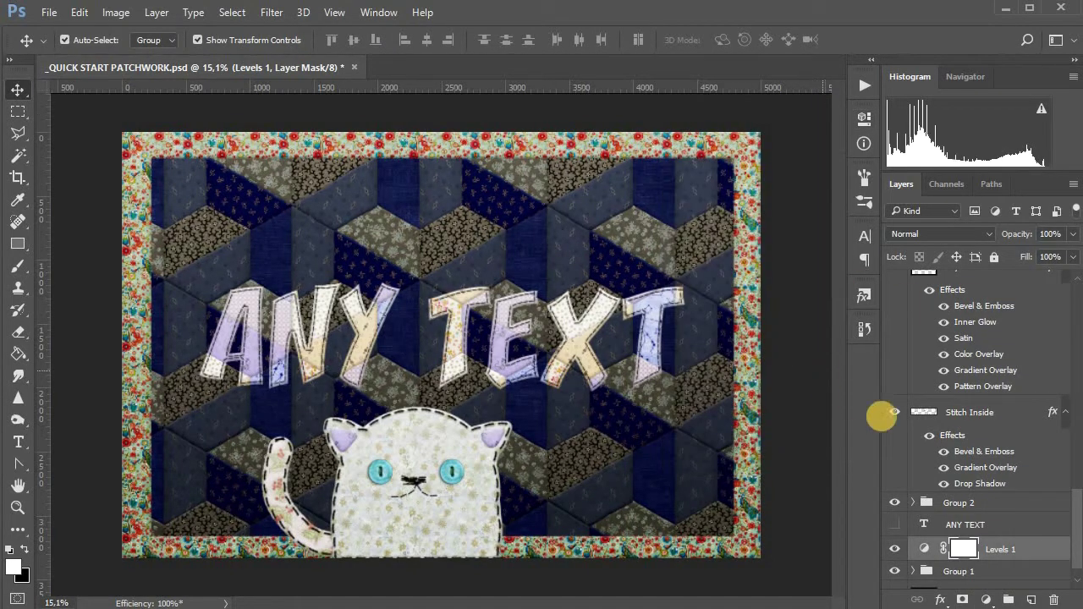
Preview the Crumbling 2 overlay, hide it again, and show the Crumbling 1 overlay instead.
{"action": "scroll", "coordinate": [1025, 470], "scroll_direction": "up", "scroll_amount": 5}
{"action": "scroll", "coordinate": [1025, 470], "scroll_direction": "up", "scroll_amount": 5}
{"action": "left_click", "coordinate": [895, 319]}
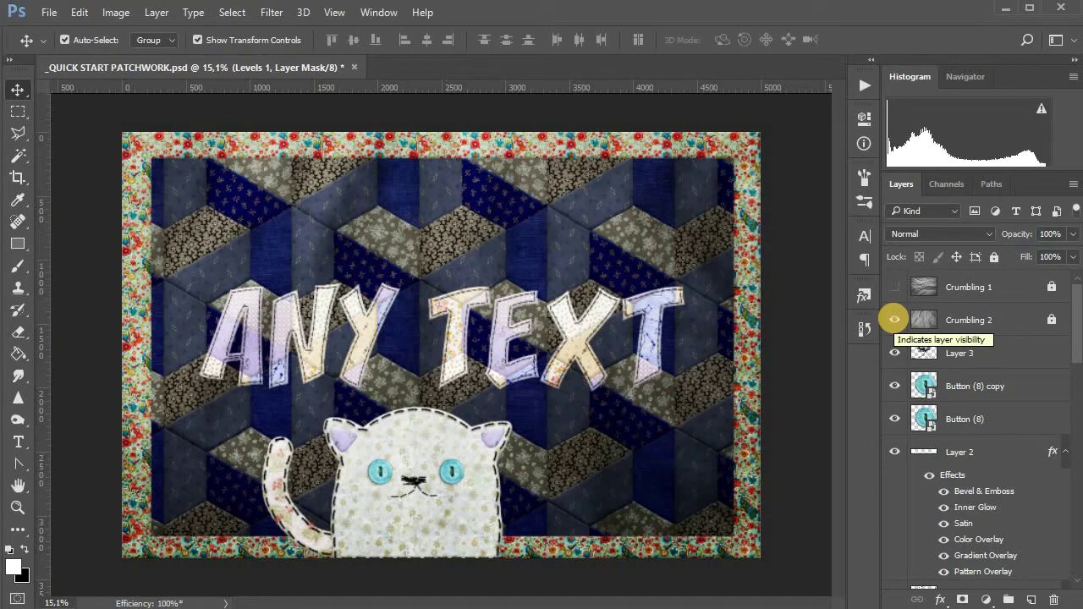
{"action": "left_click", "coordinate": [894, 319]}
{"action": "left_click", "coordinate": [894, 286]}
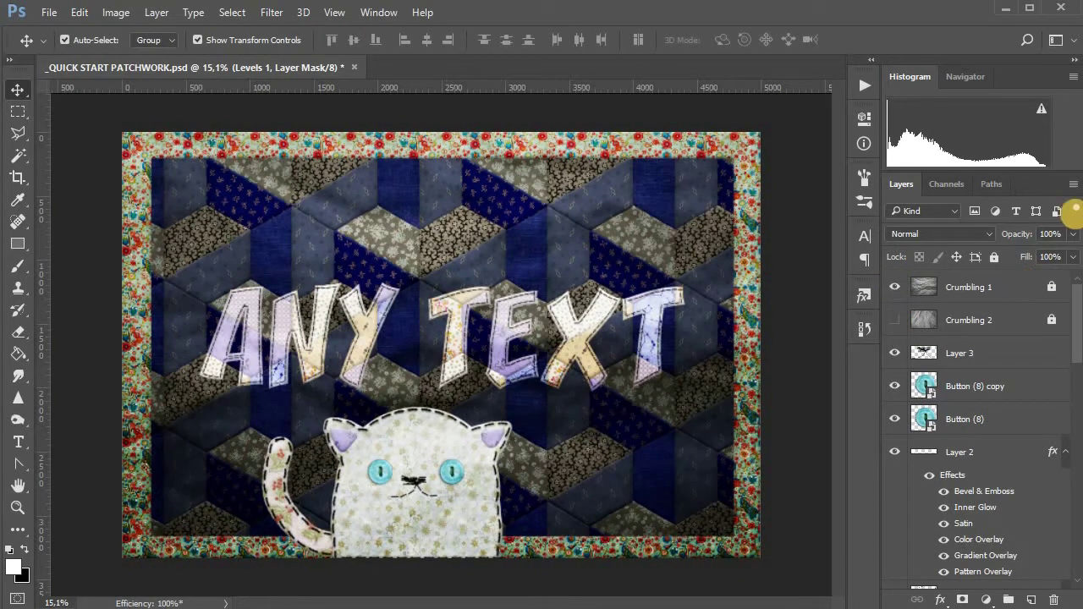